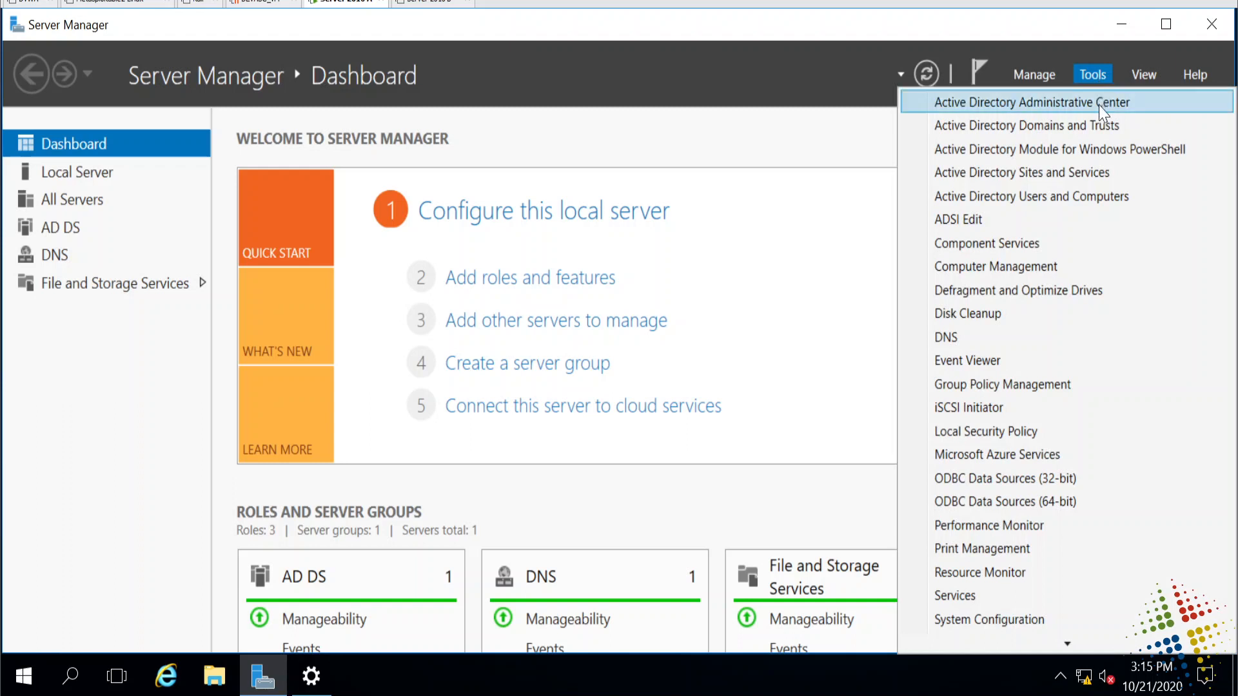
Step: Open Active Directory Sites and Services, expand Sites and Inter-Site Transports, and display the IP transport's site links
click(1113, 175)
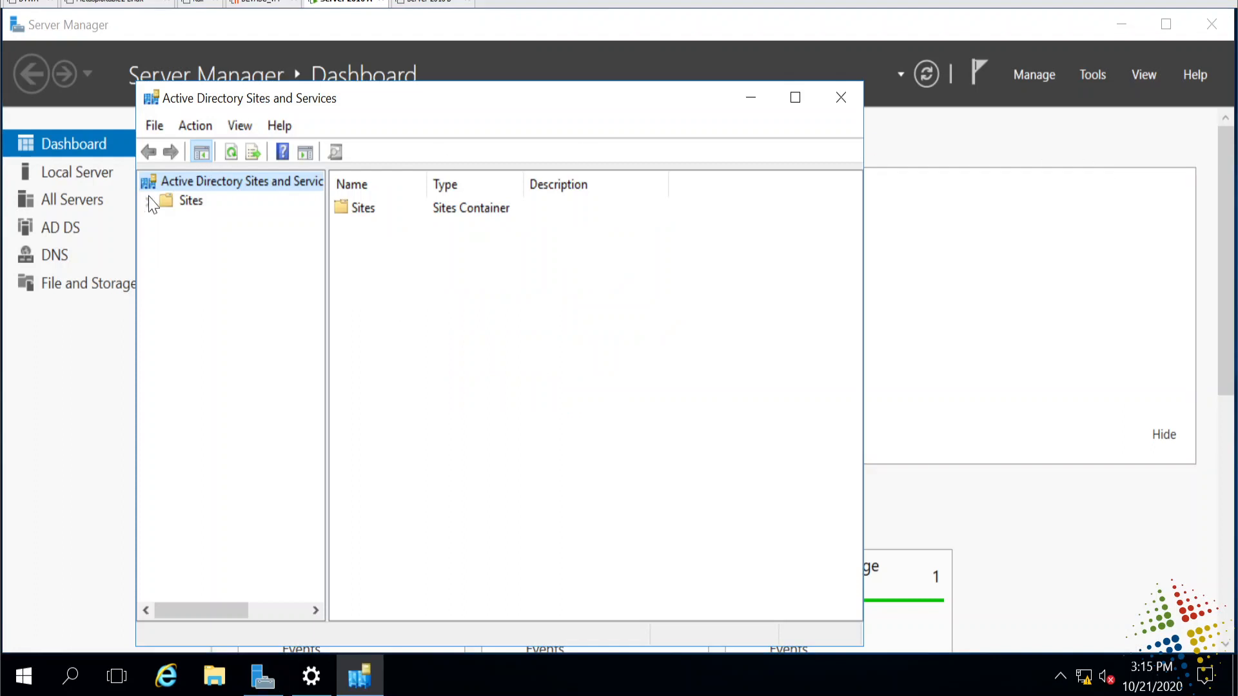
click(149, 201)
click(166, 259)
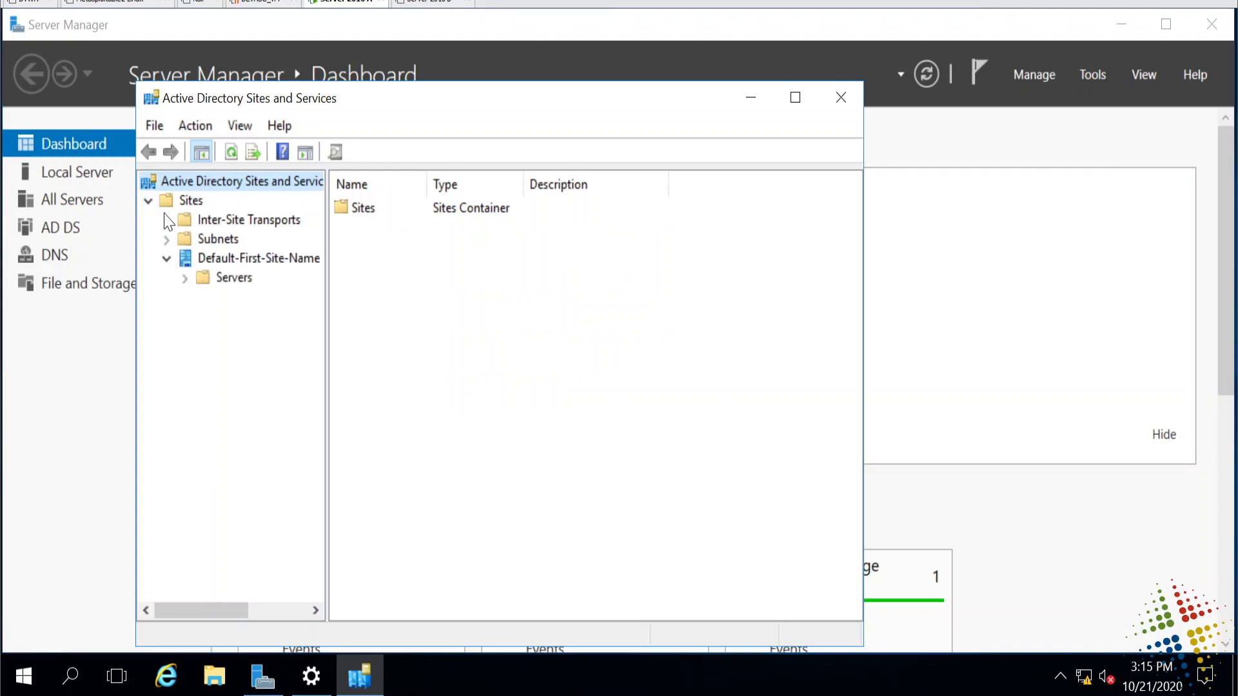
click(167, 220)
click(200, 238)
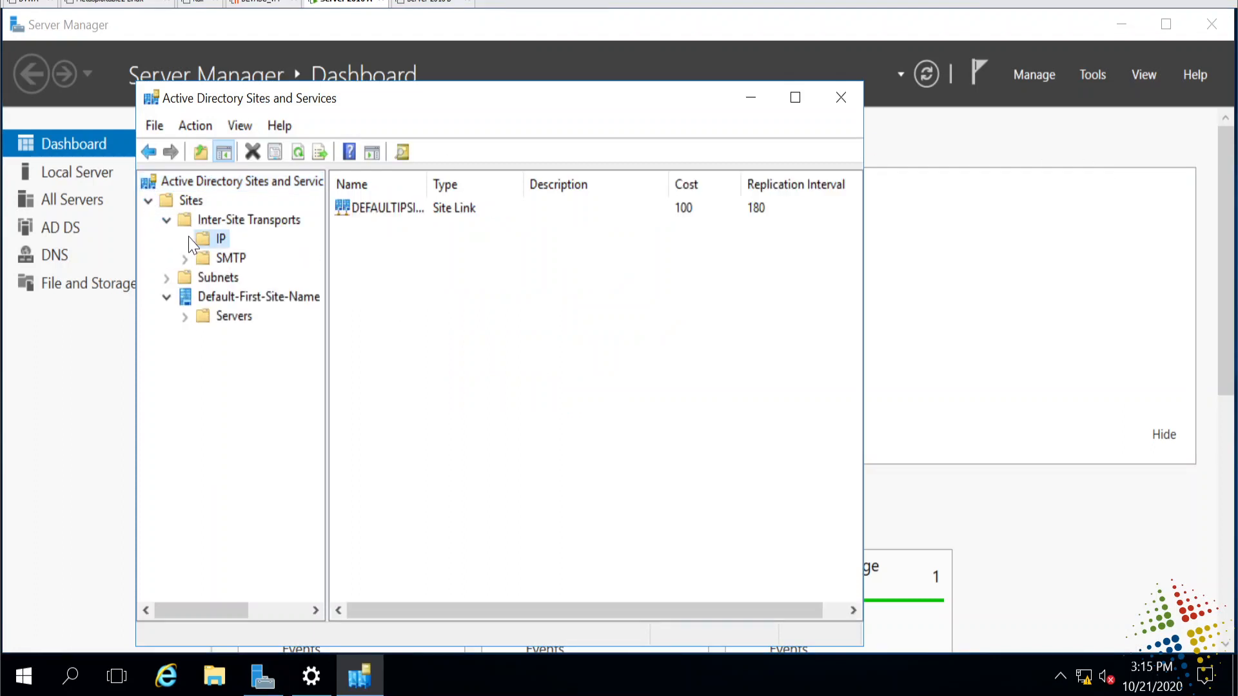
click(433, 326)
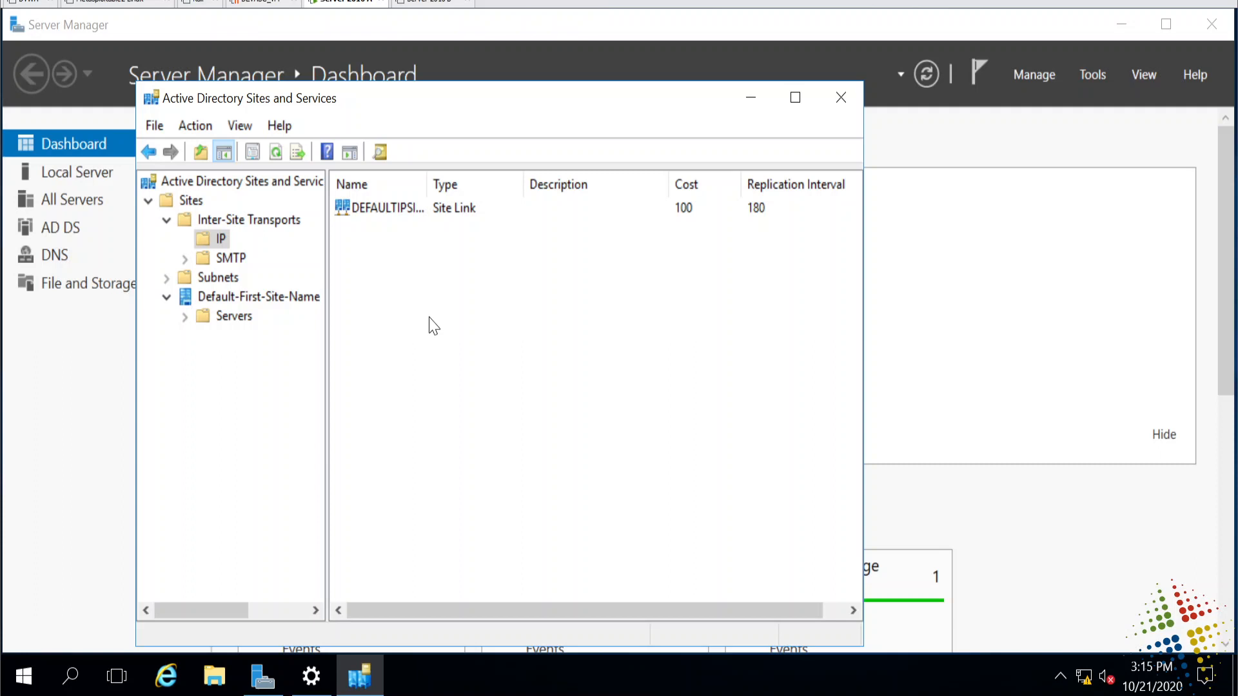
Step: Rename the Default-First-Site-Name site to Seattle
click(270, 300)
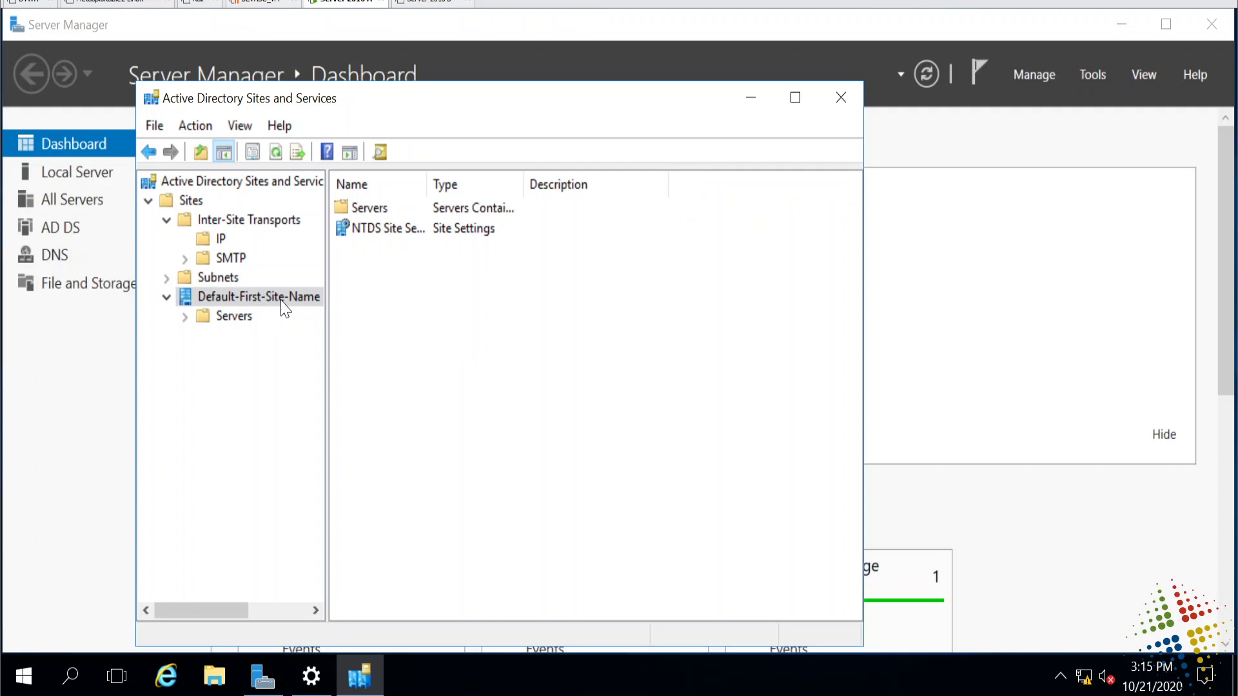
right_click(282, 301)
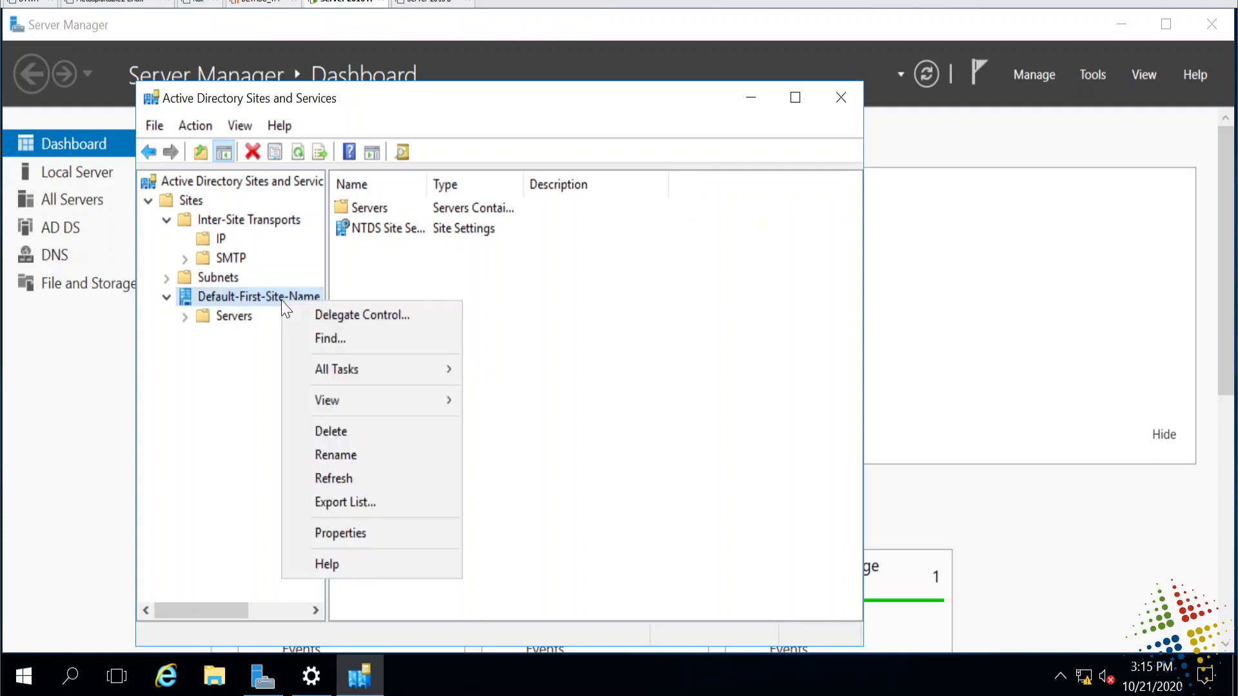
click(376, 457)
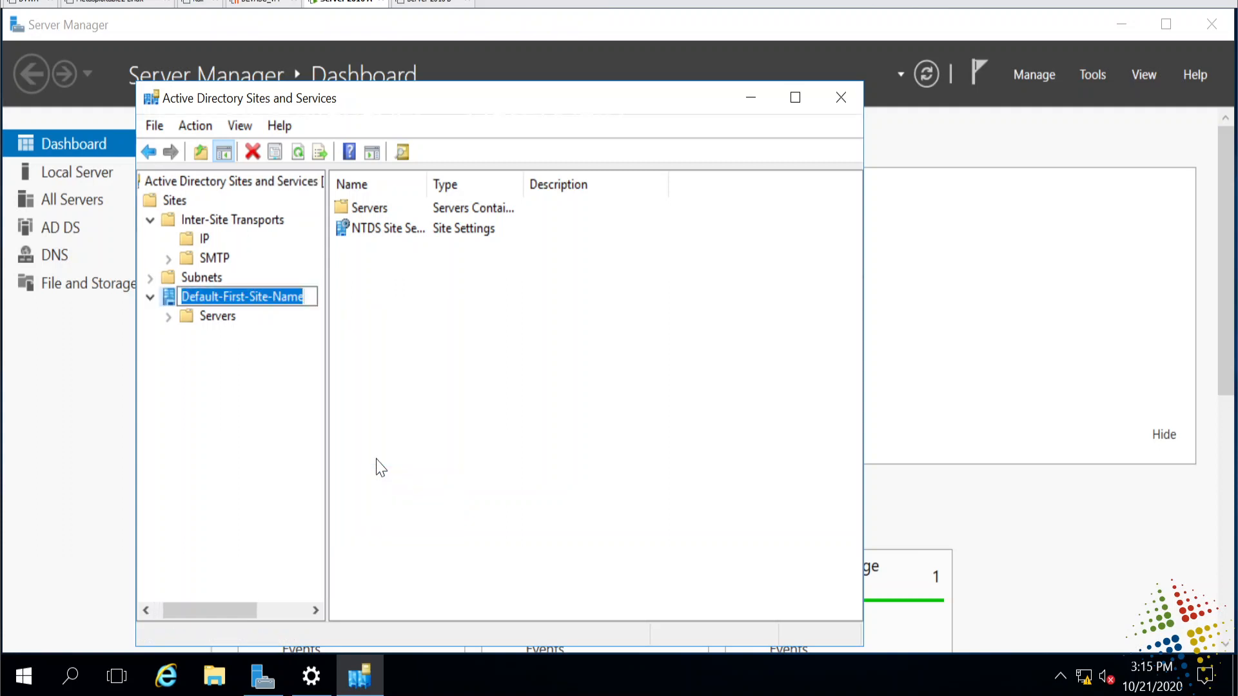
text(Seattle)
key(Return)
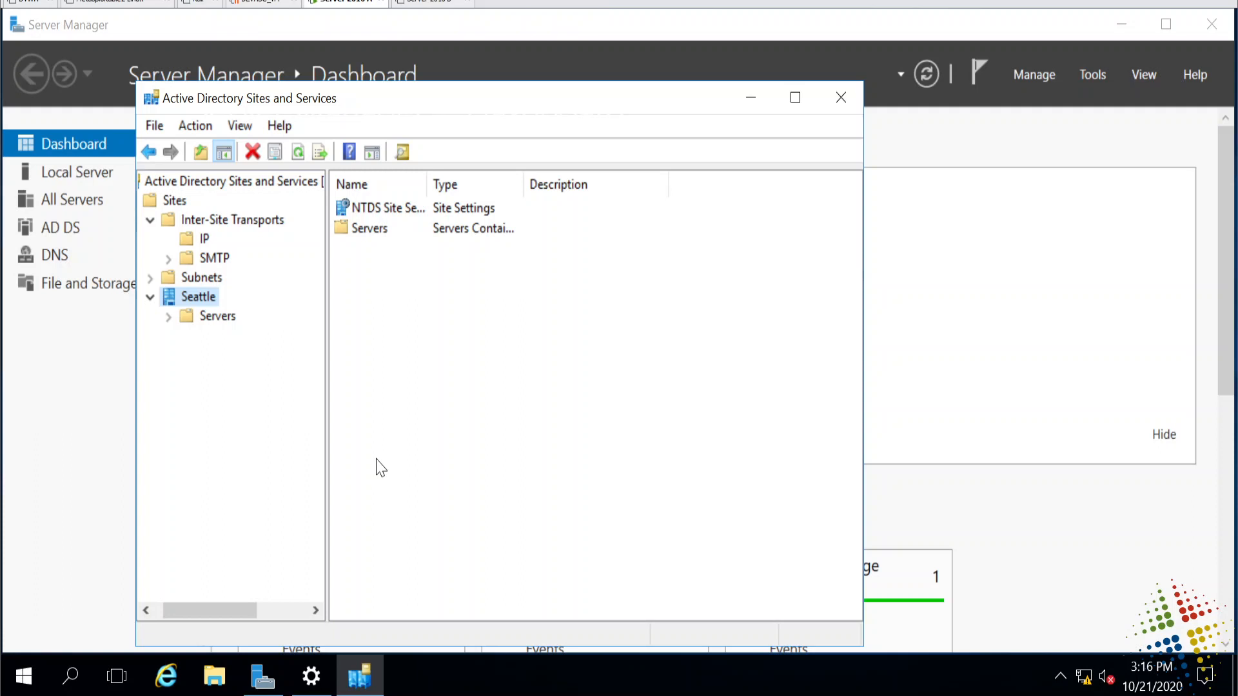
Step: Display the IP transport's site links and widen the Name column to fit the full link name
click(197, 239)
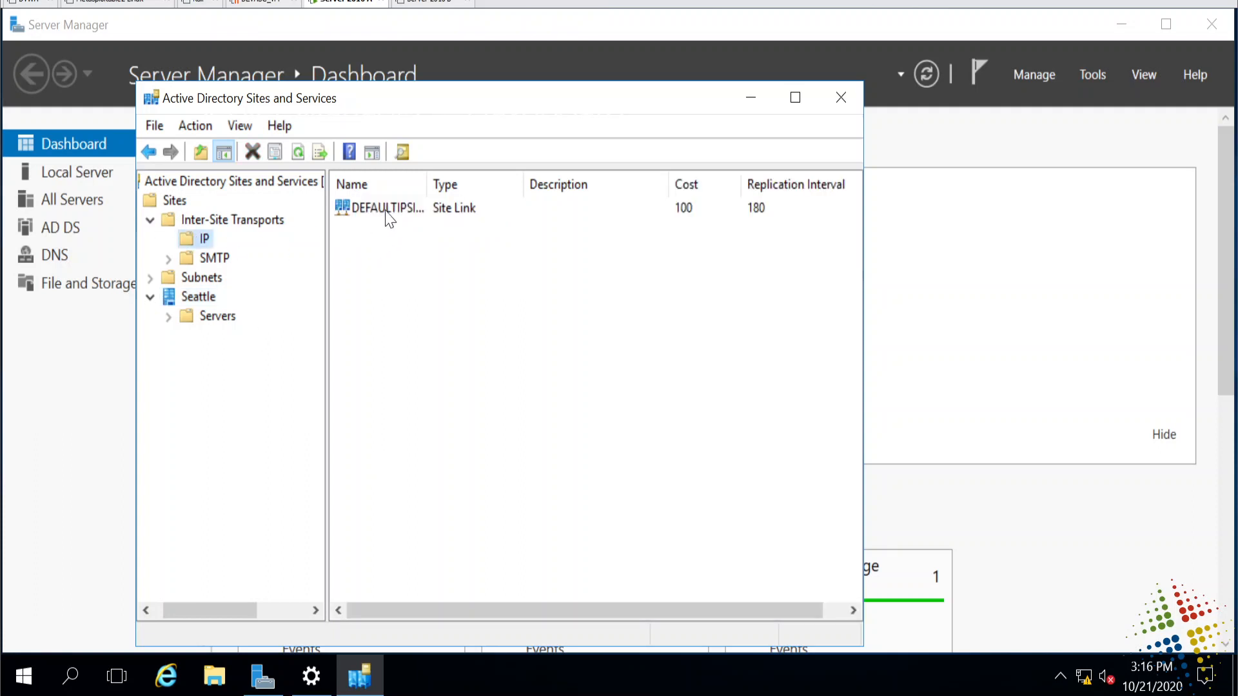
drag(427, 182, 520, 184)
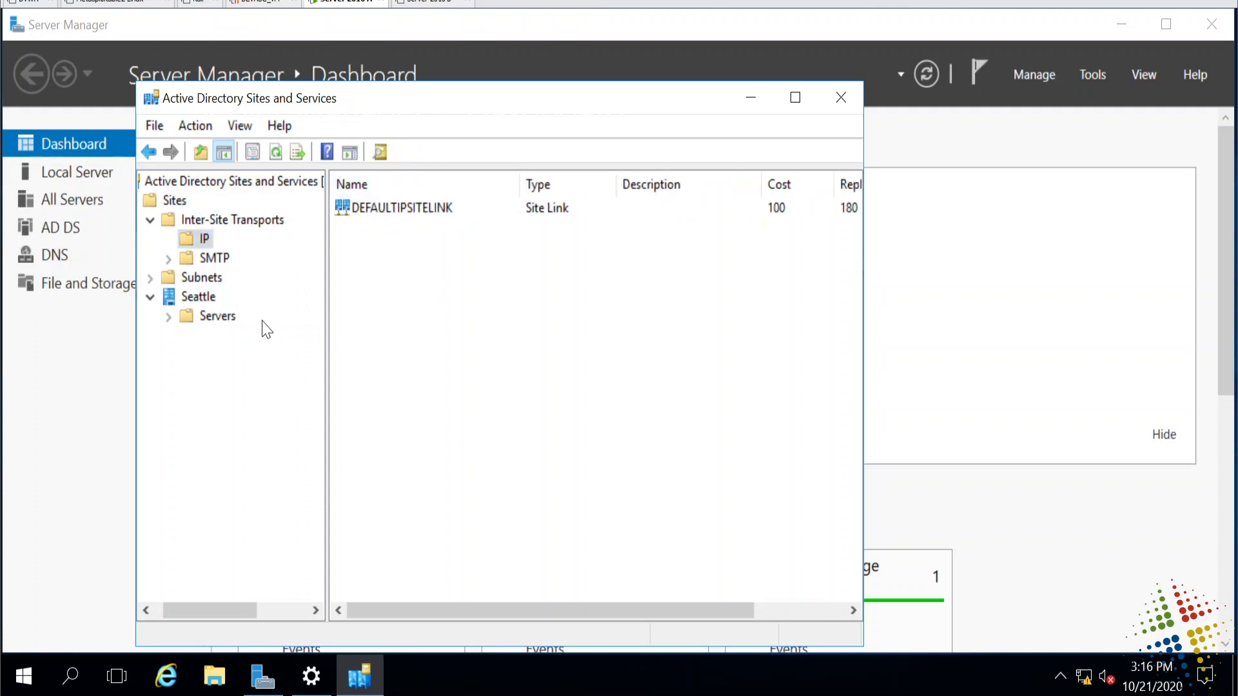
Step: Create a new subnet with the prefix 10.1.0.0/16 and assign it to the Seattle site
click(151, 278)
click(218, 279)
right_click(217, 279)
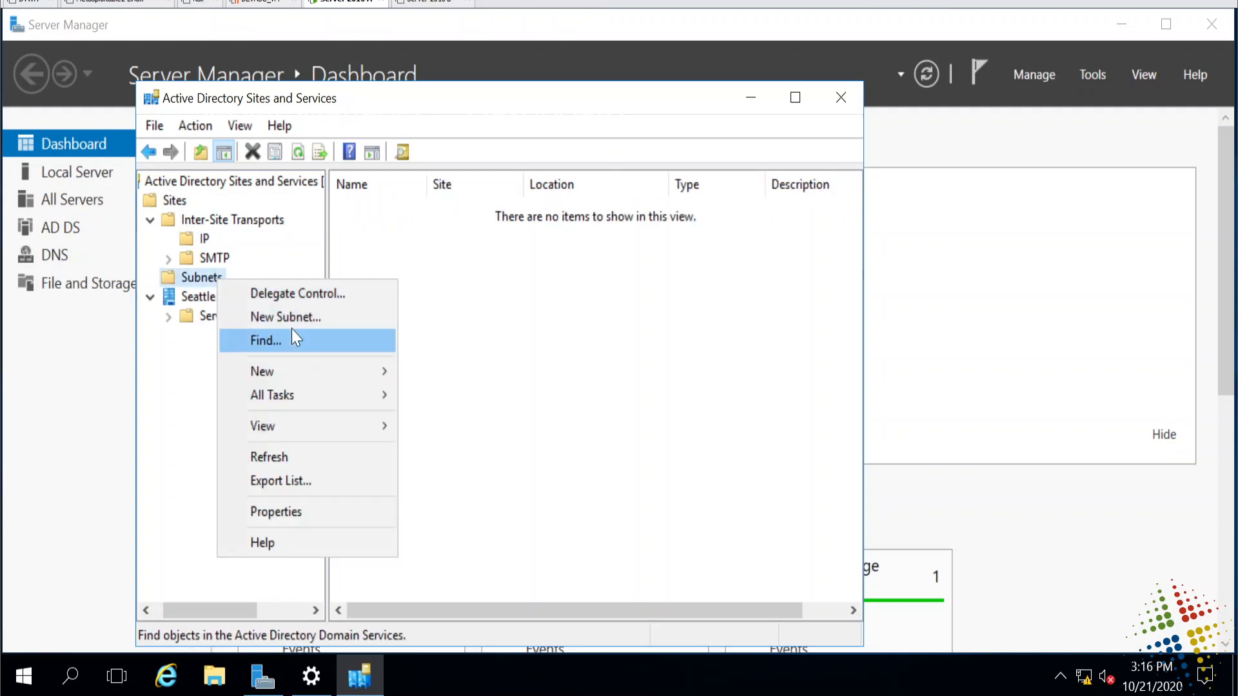
click(303, 318)
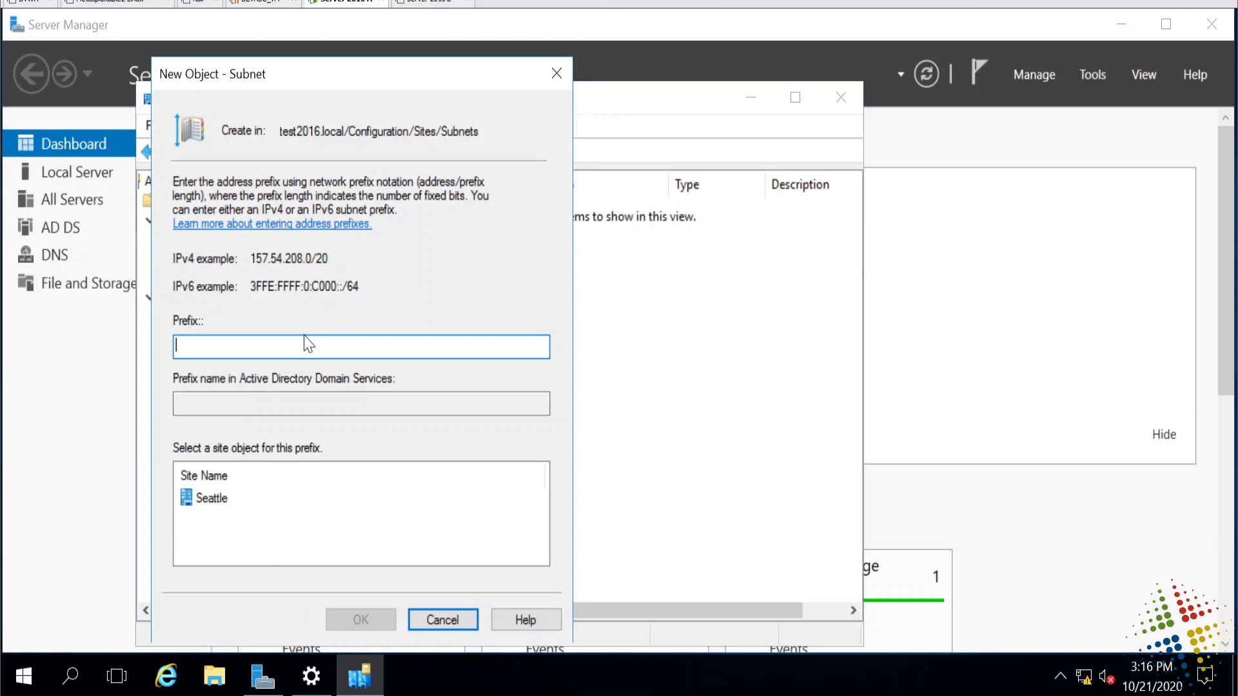
text(10.10.0.0/16)
key(Left)
key(Left)
key(Left)
key(Left)
key(Left)
key(Left)
key(Left)
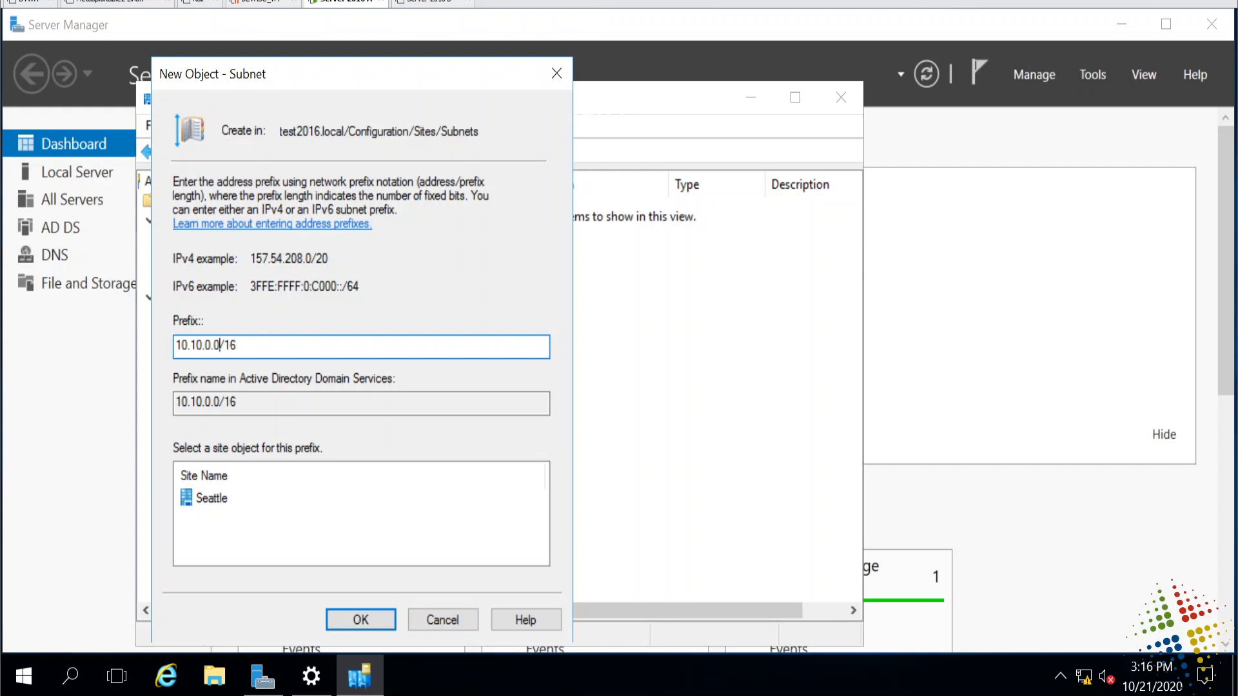
key(BackSpace)
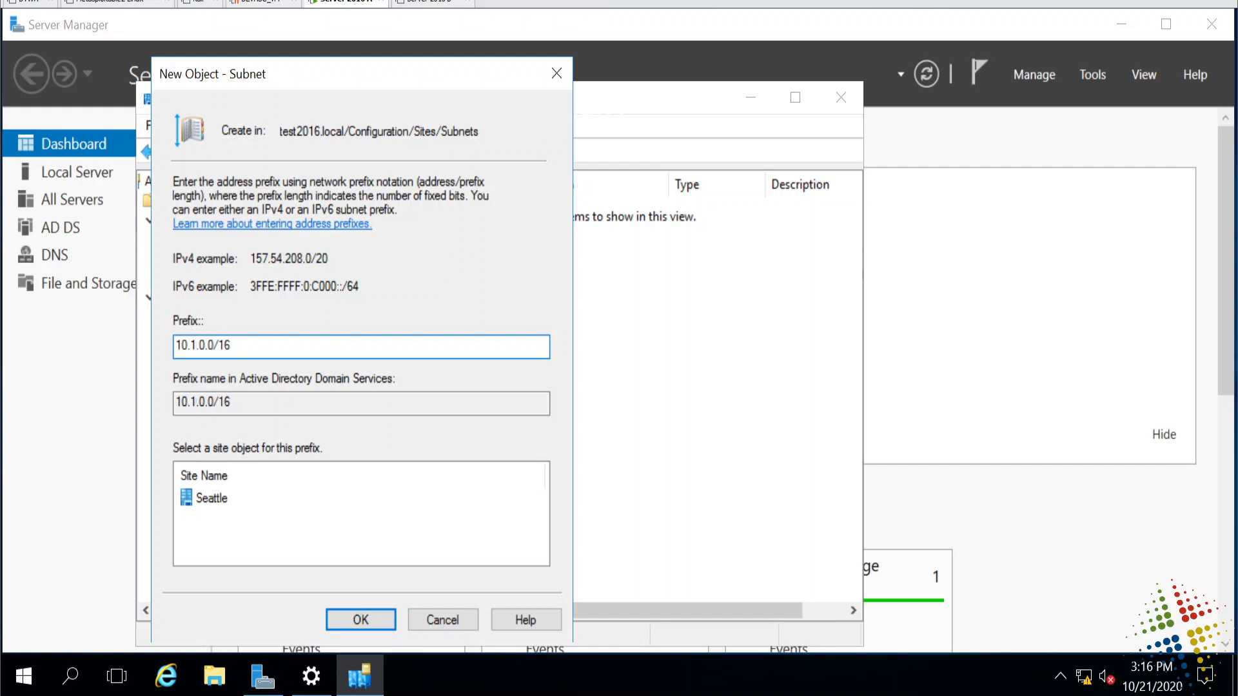
click(216, 506)
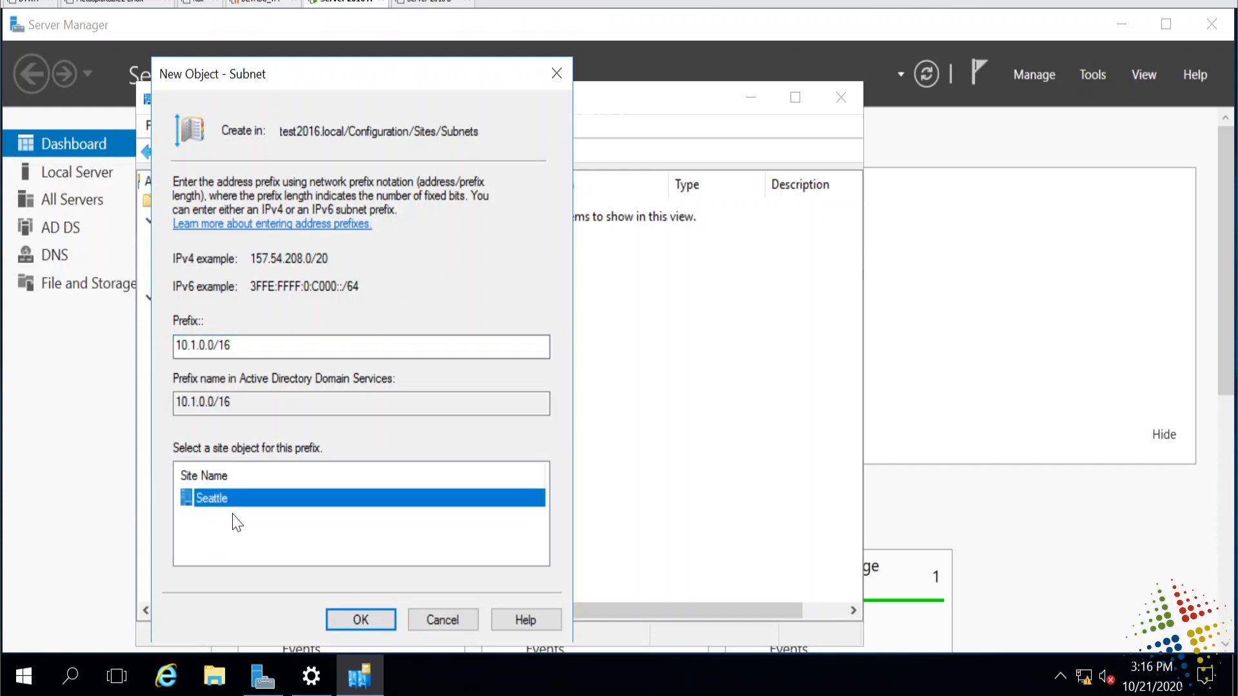
click(354, 622)
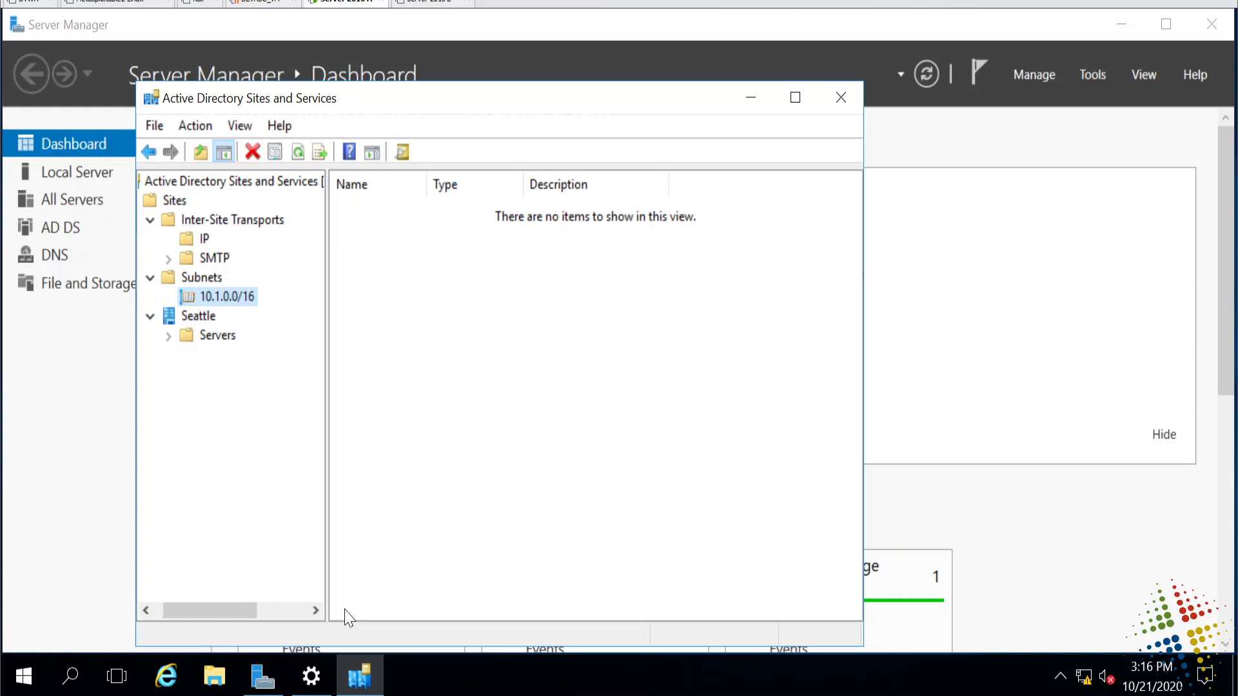
Step: Create a new site named NewYork that uses the DEFAULTIPSITELINK site link, and dismiss the notice
click(188, 321)
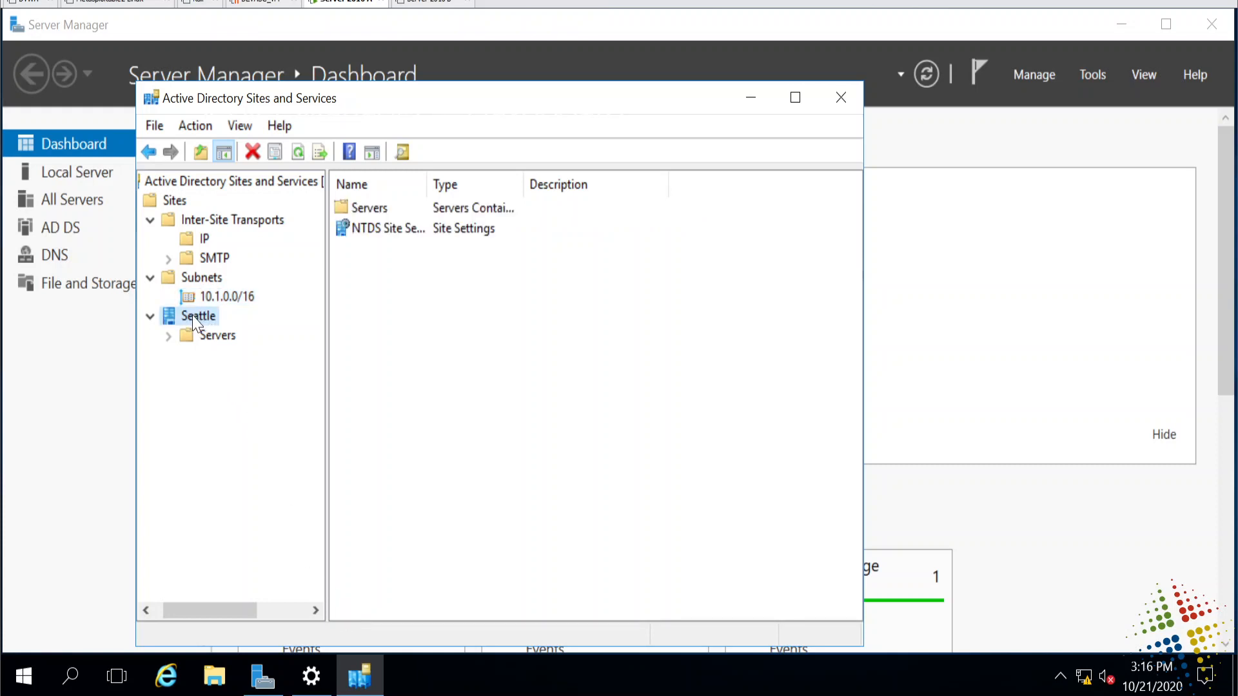
right_click(177, 202)
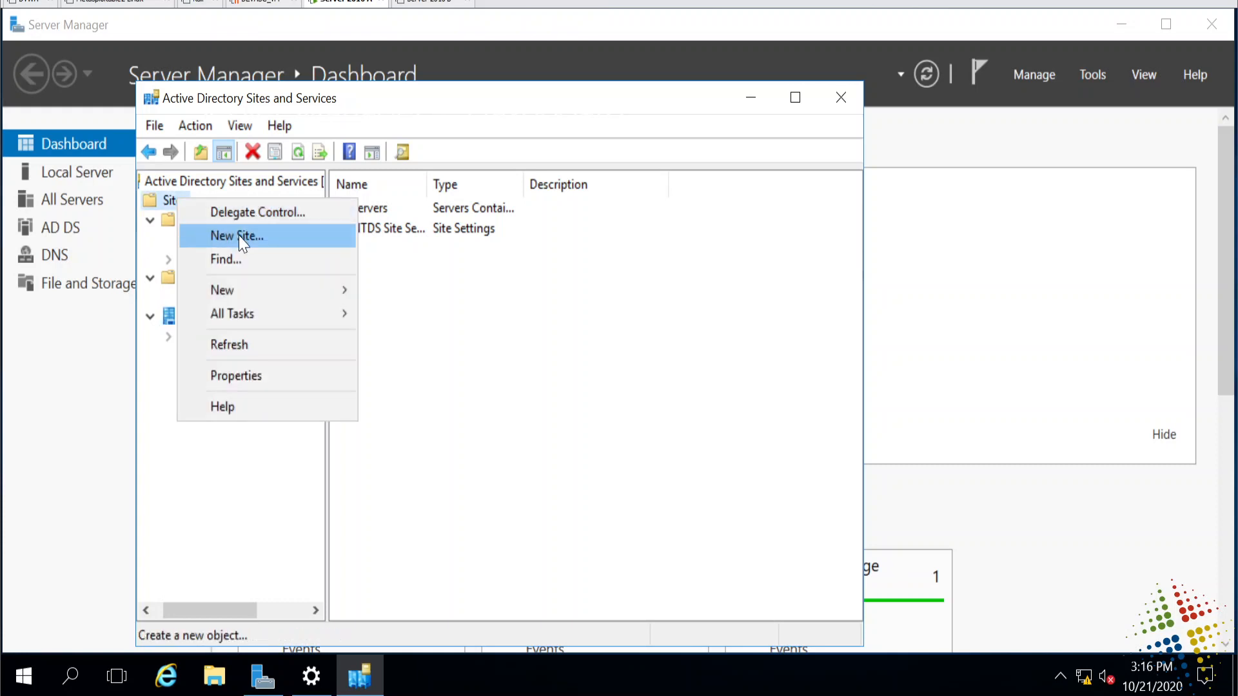
click(241, 236)
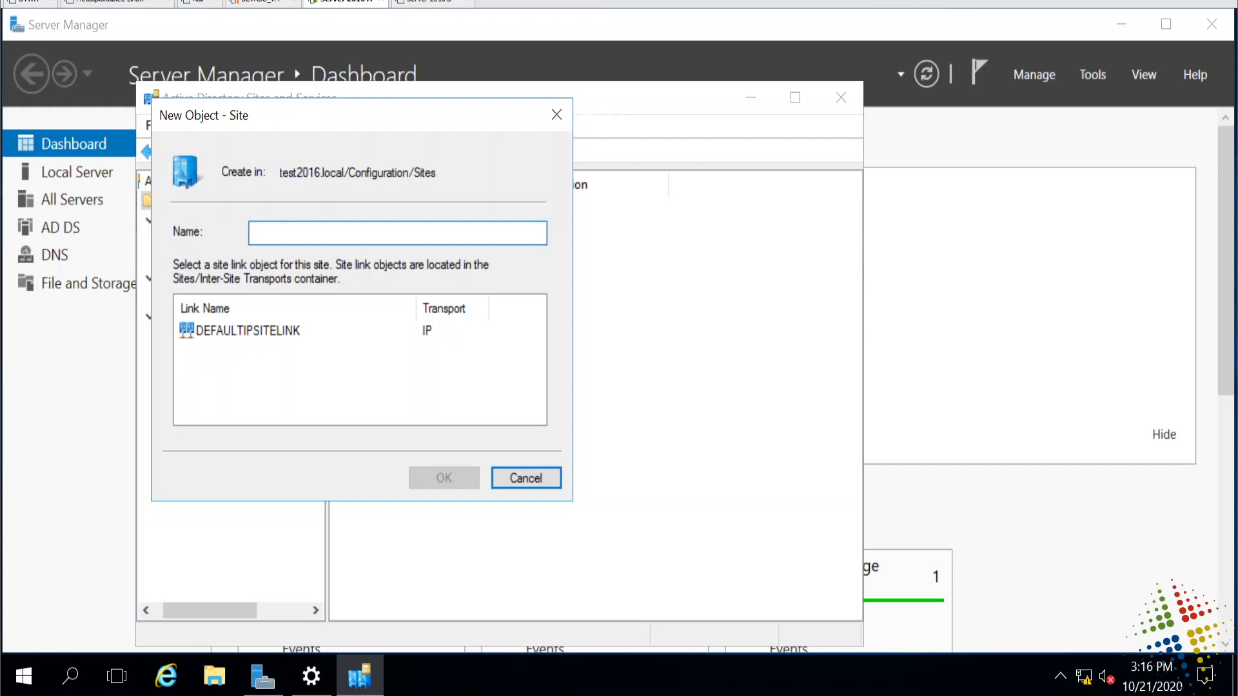
text(NewYork)
click(282, 334)
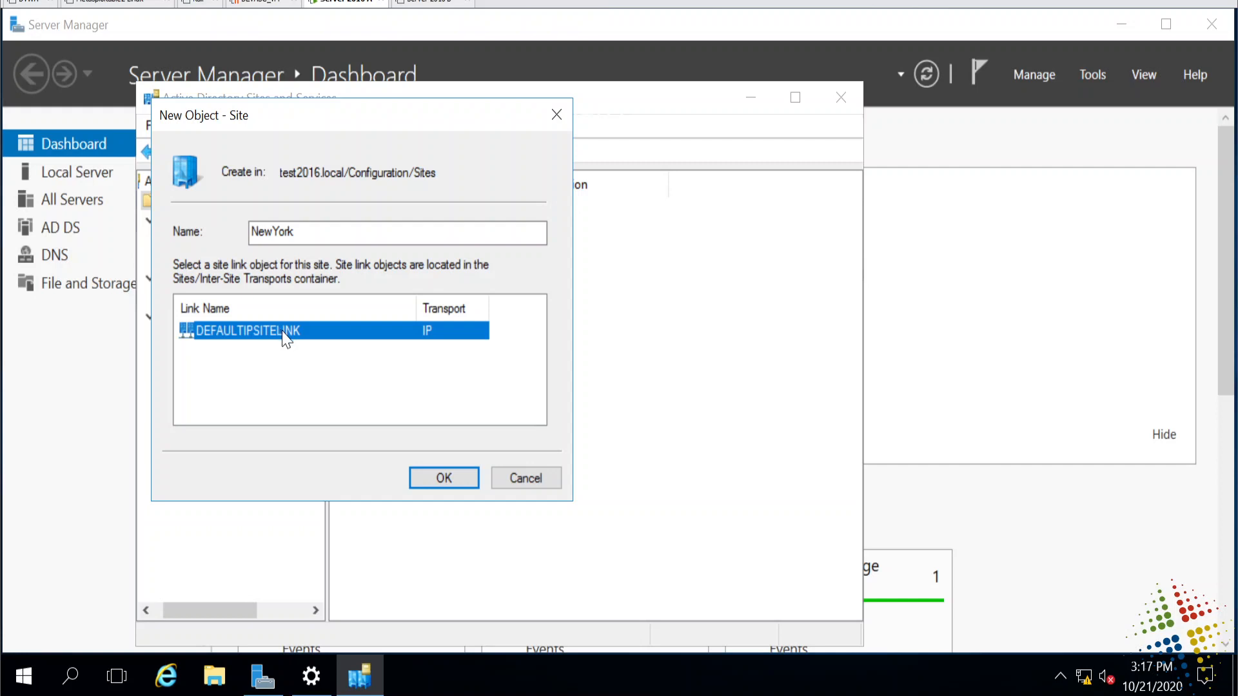
click(461, 487)
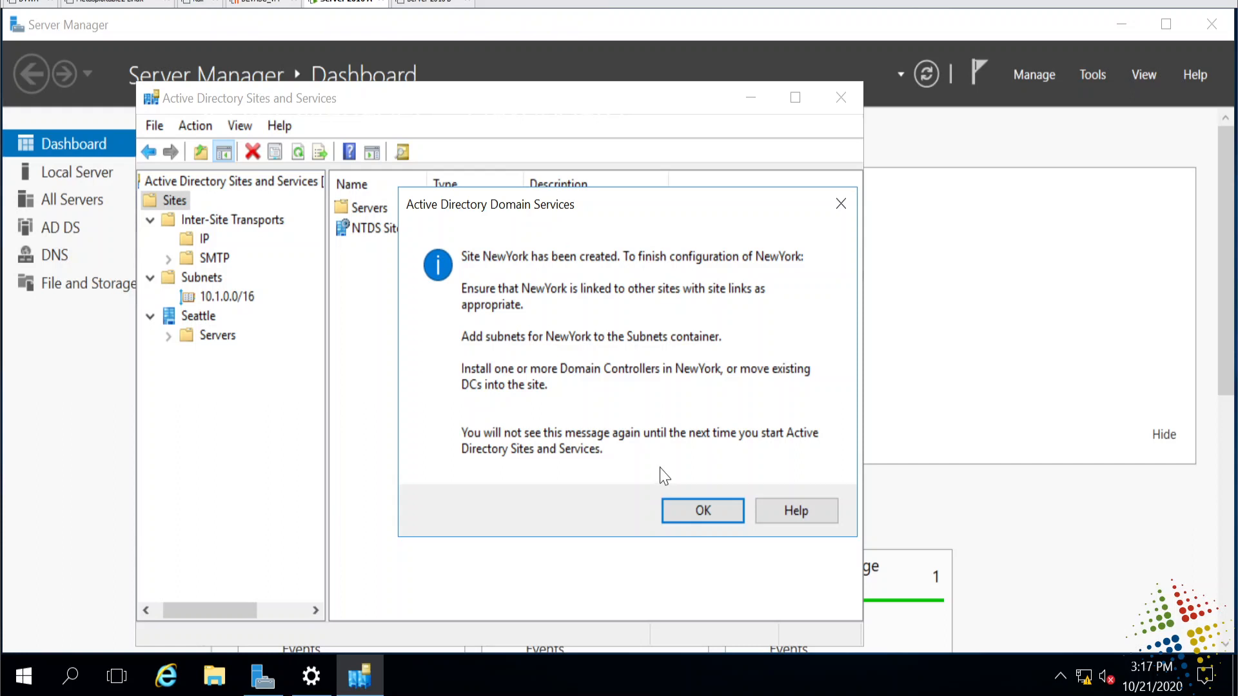
click(697, 501)
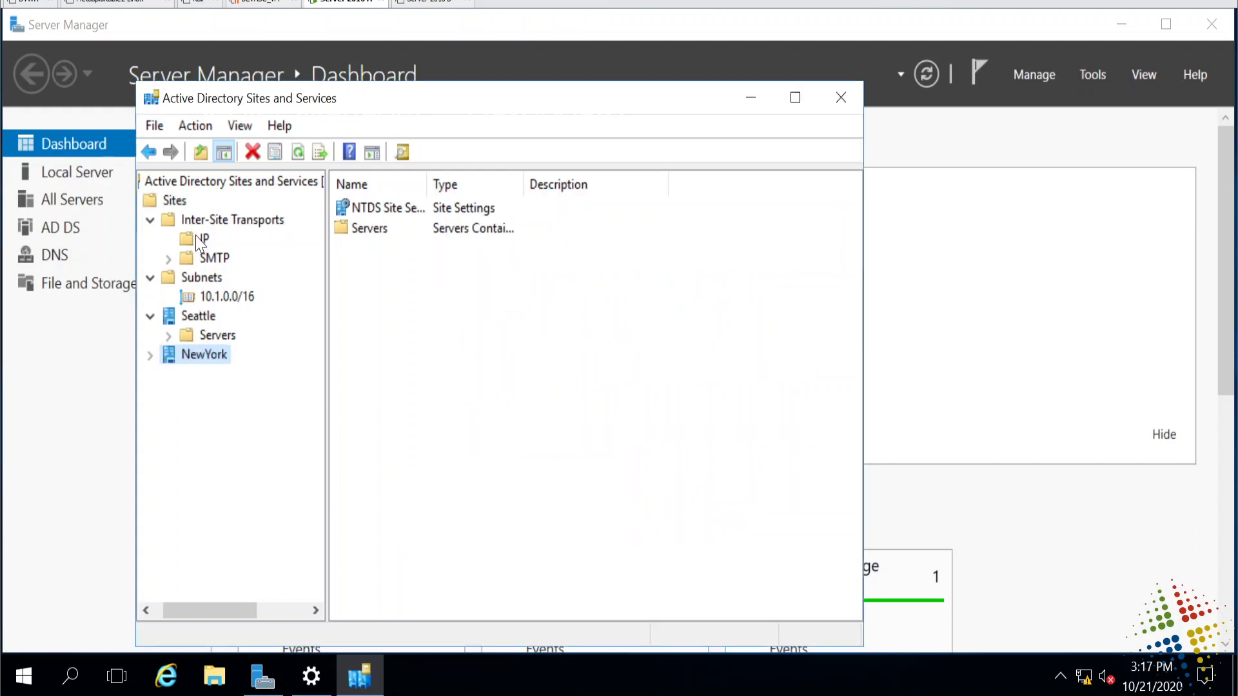
Step: Create a new subnet with the prefix 10.2.0.0/16 and assign it to the NewYork site
right_click(196, 277)
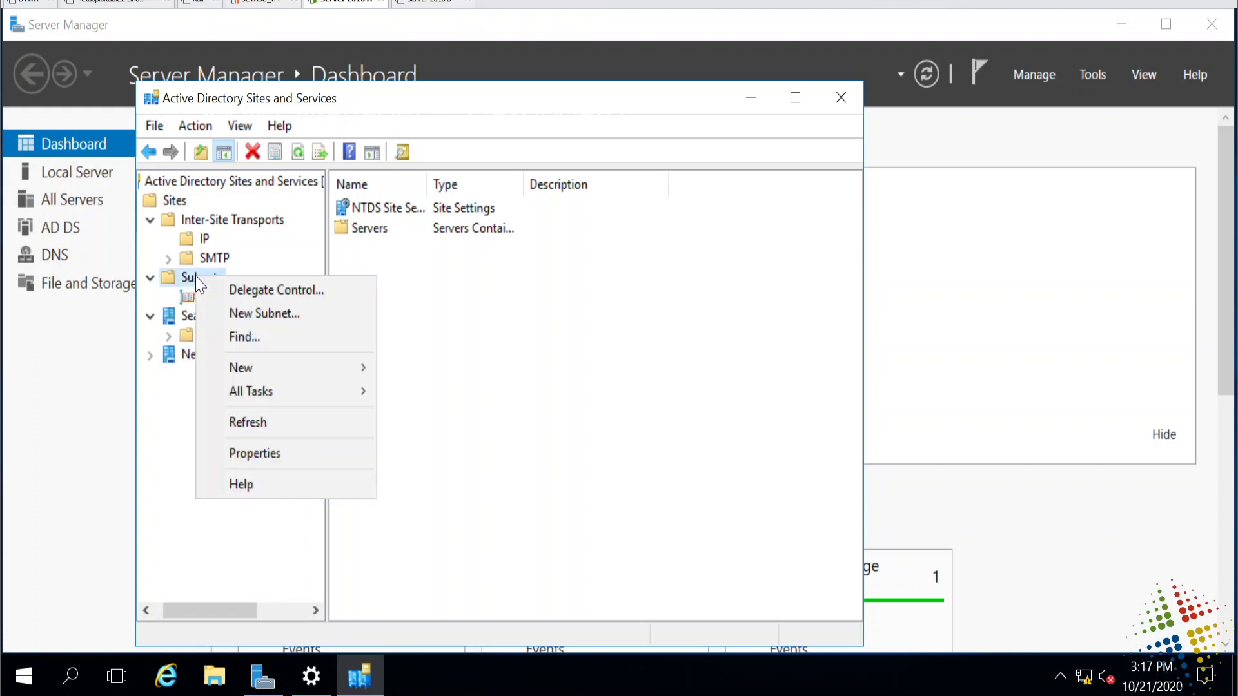
click(291, 327)
text(10.2.0.0/16)
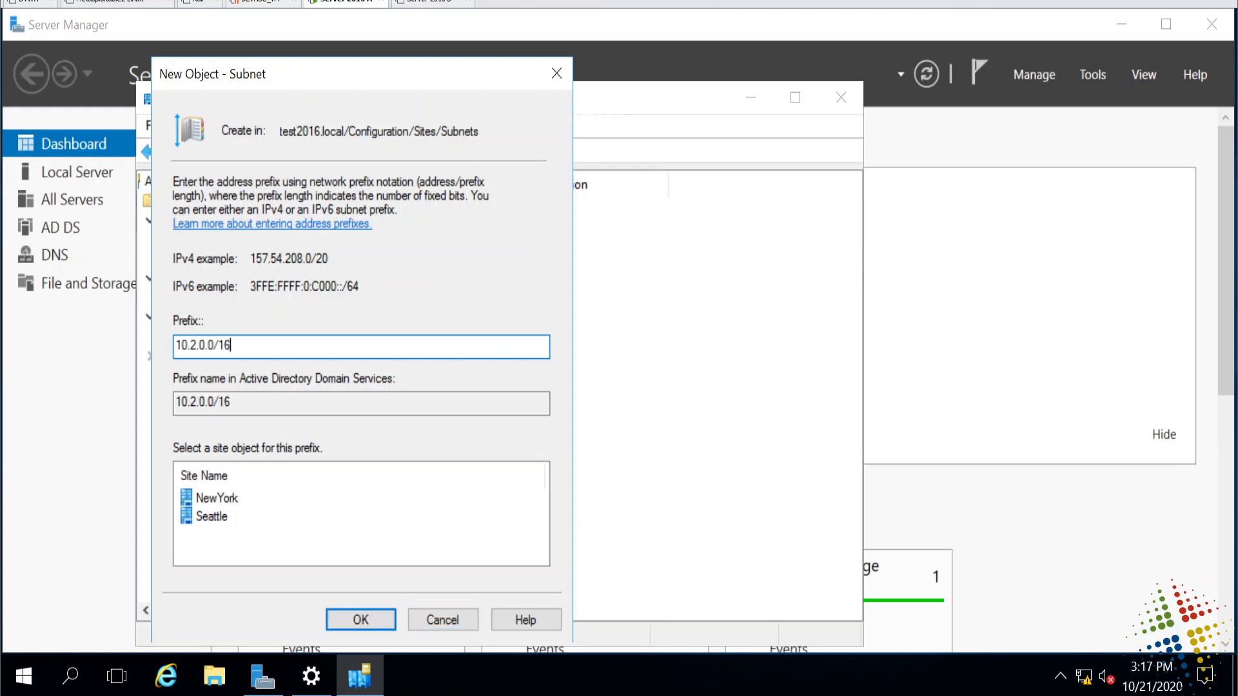
click(227, 498)
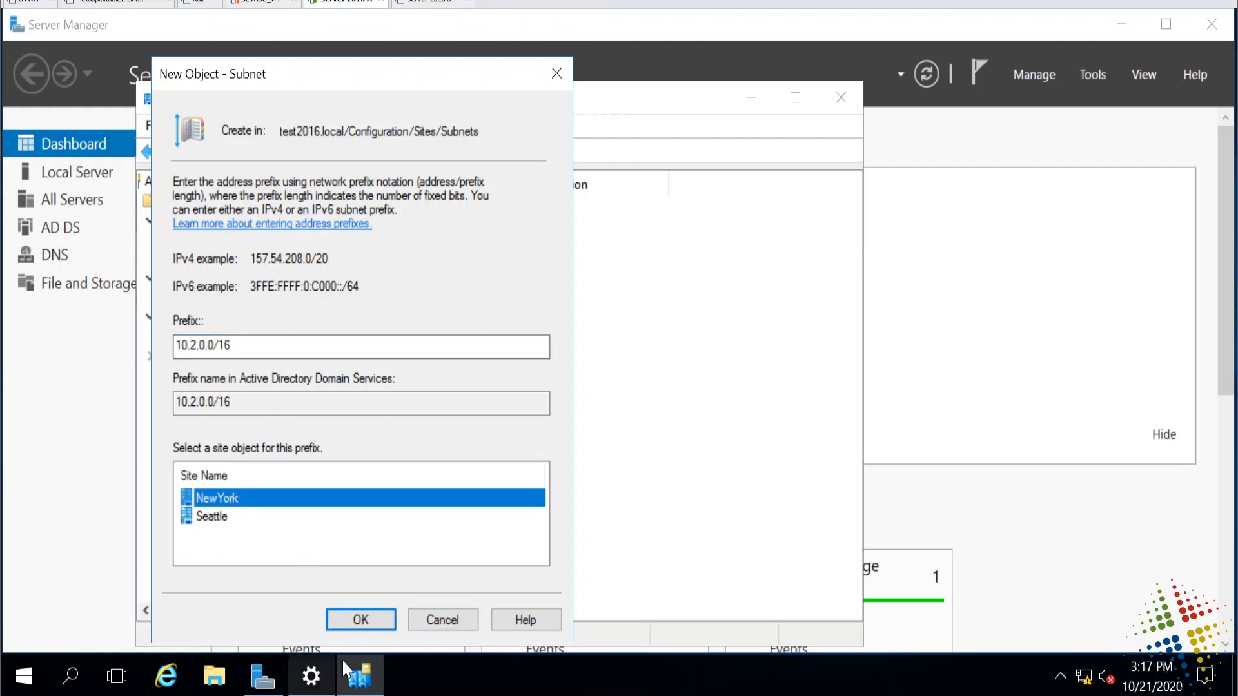
click(353, 620)
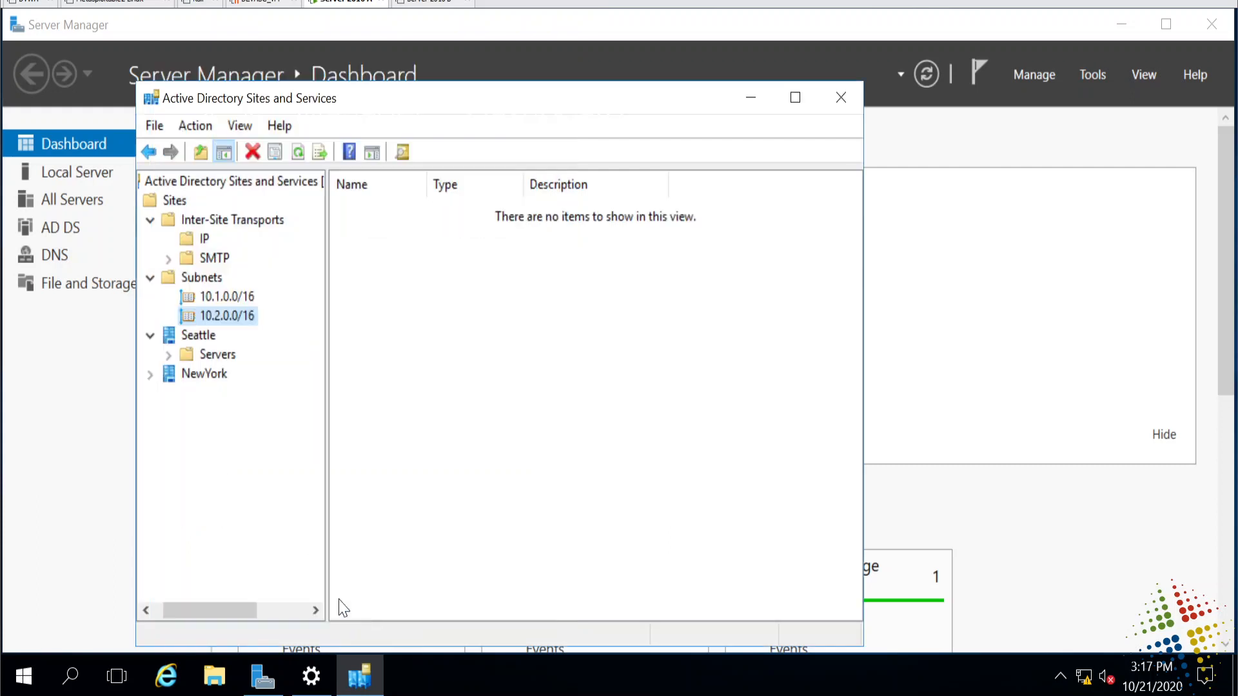
Step: Create a new site named LosAngeles that uses the DEFAULTIPSITELINK site link
right_click(177, 201)
click(229, 240)
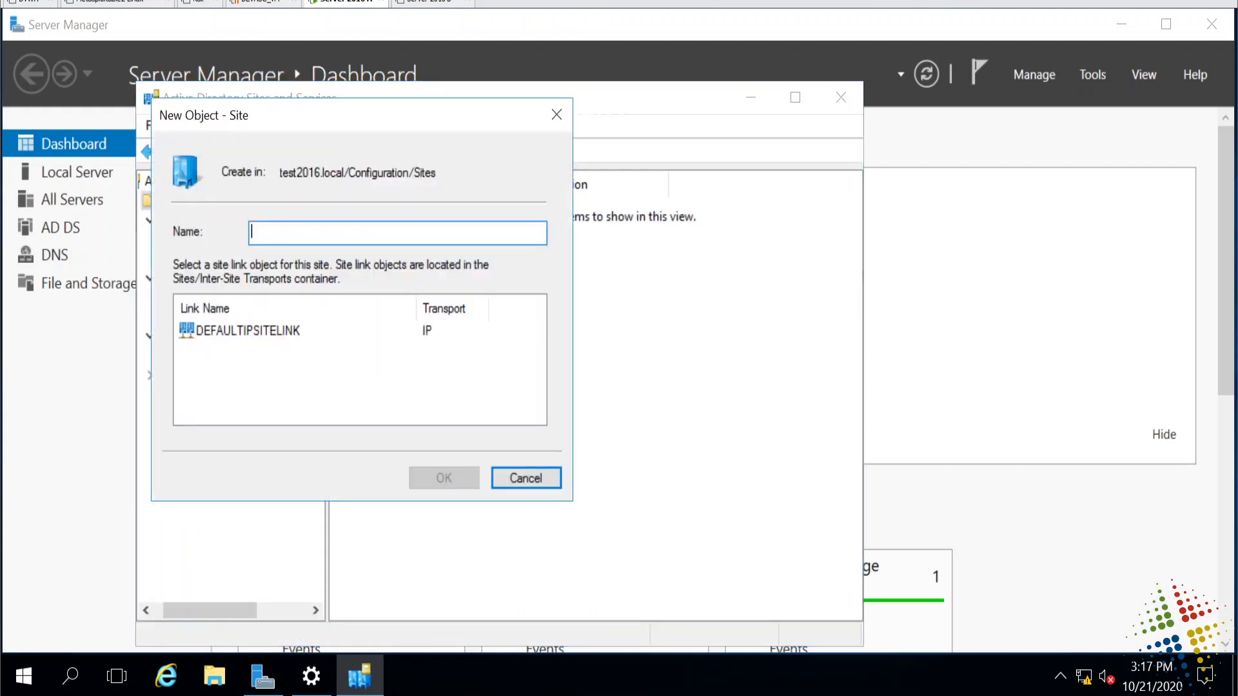
text(LosAngeles)
click(258, 332)
click(436, 476)
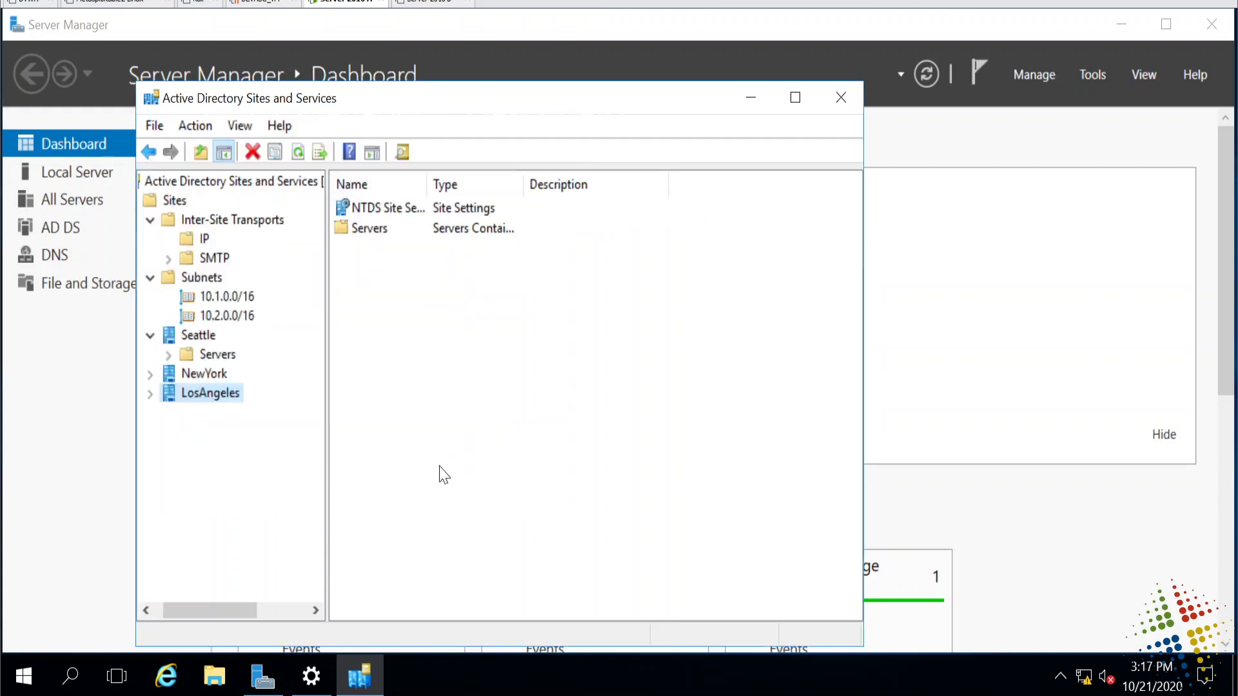
Step: Create a new subnet with the prefix 10.3.0.0/16 and assign it to the LosAngeles site
right_click(215, 282)
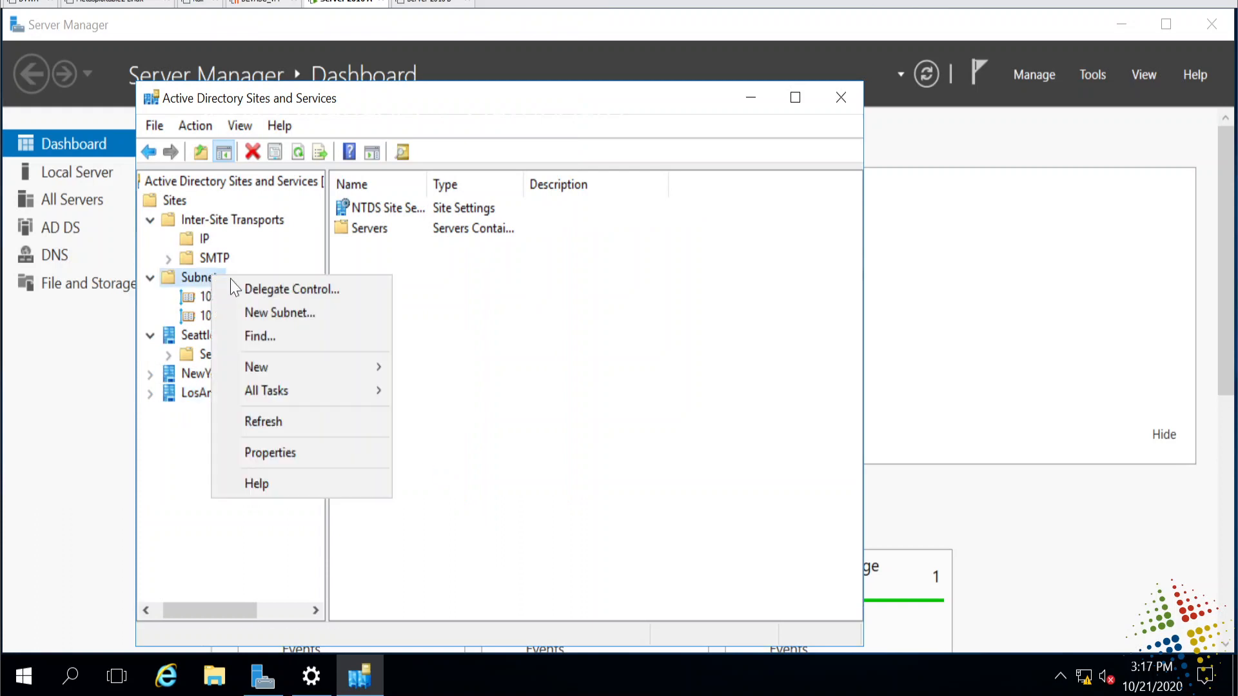
click(275, 314)
text(1)
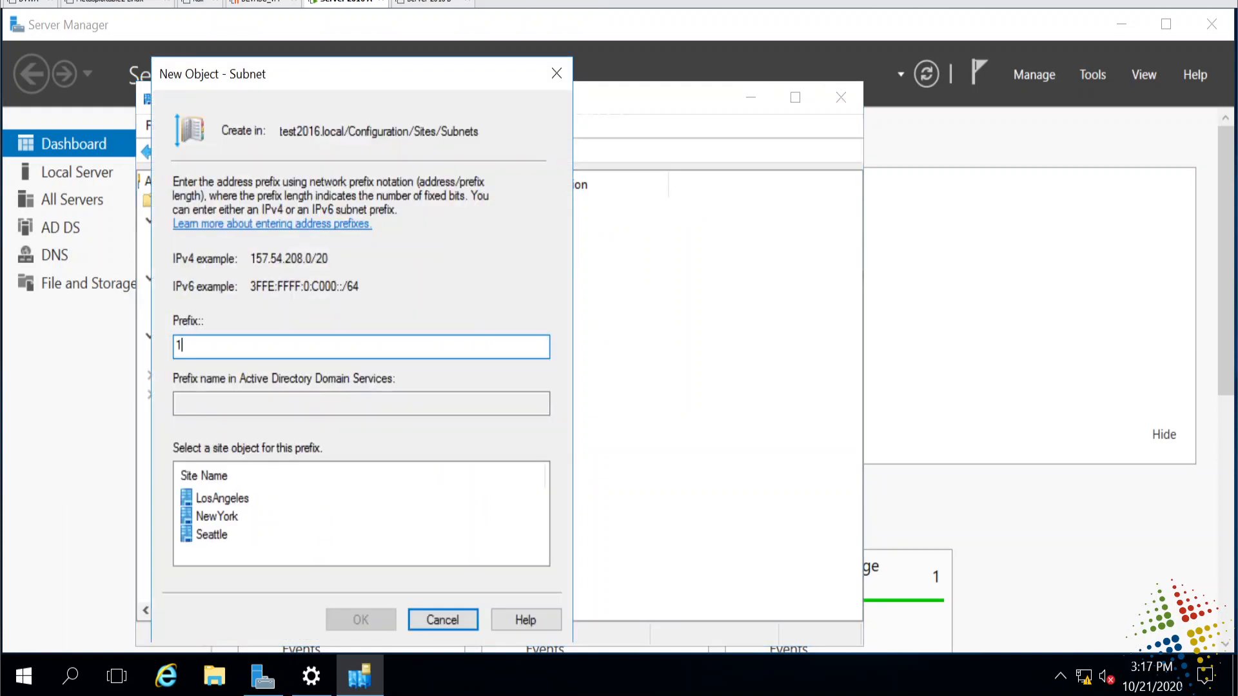
text(0.3.0.0/16)
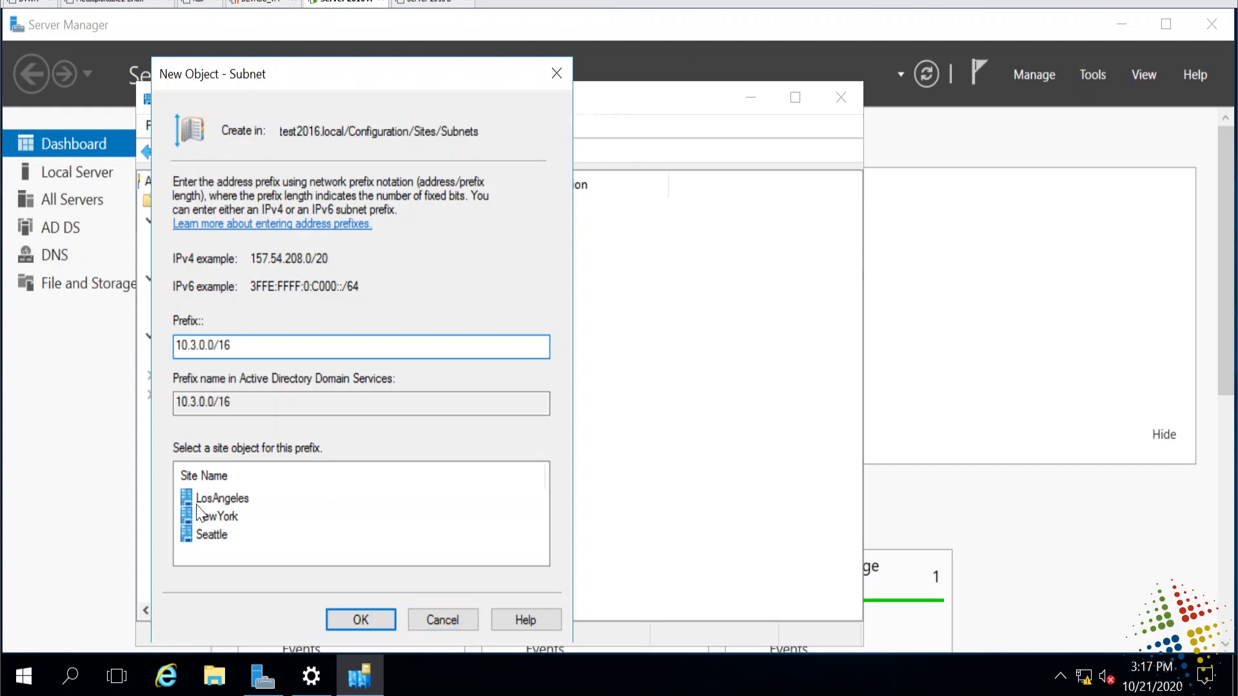
click(217, 498)
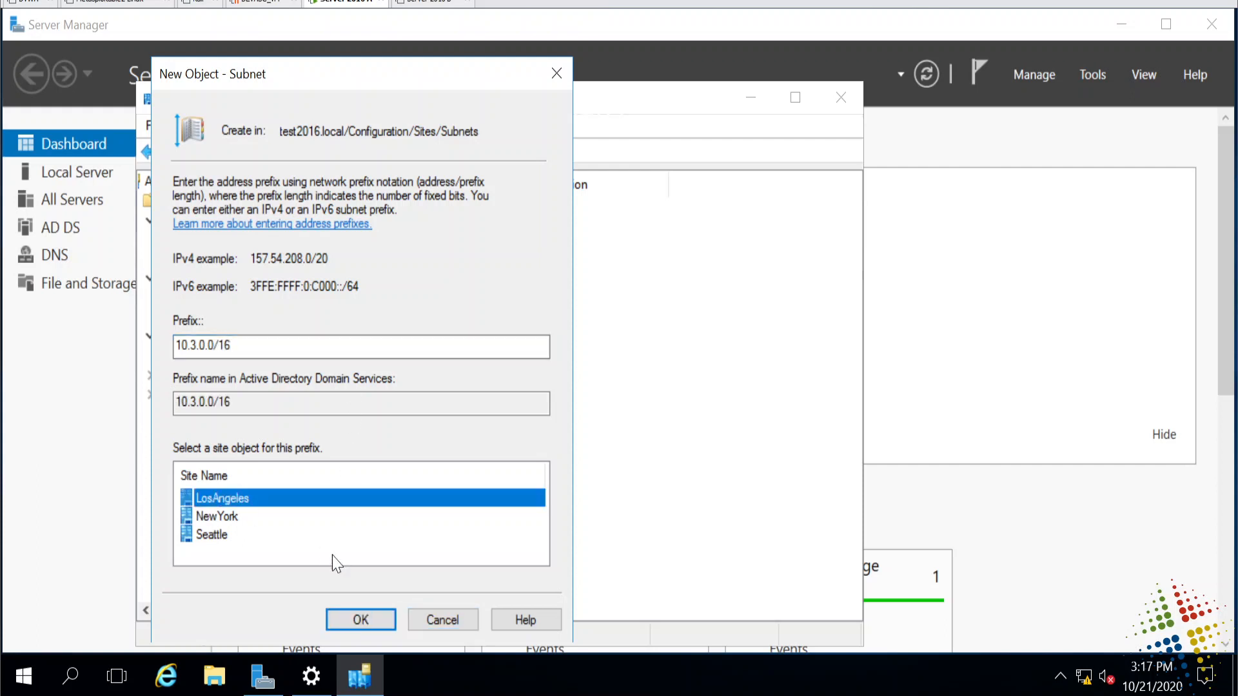
click(356, 621)
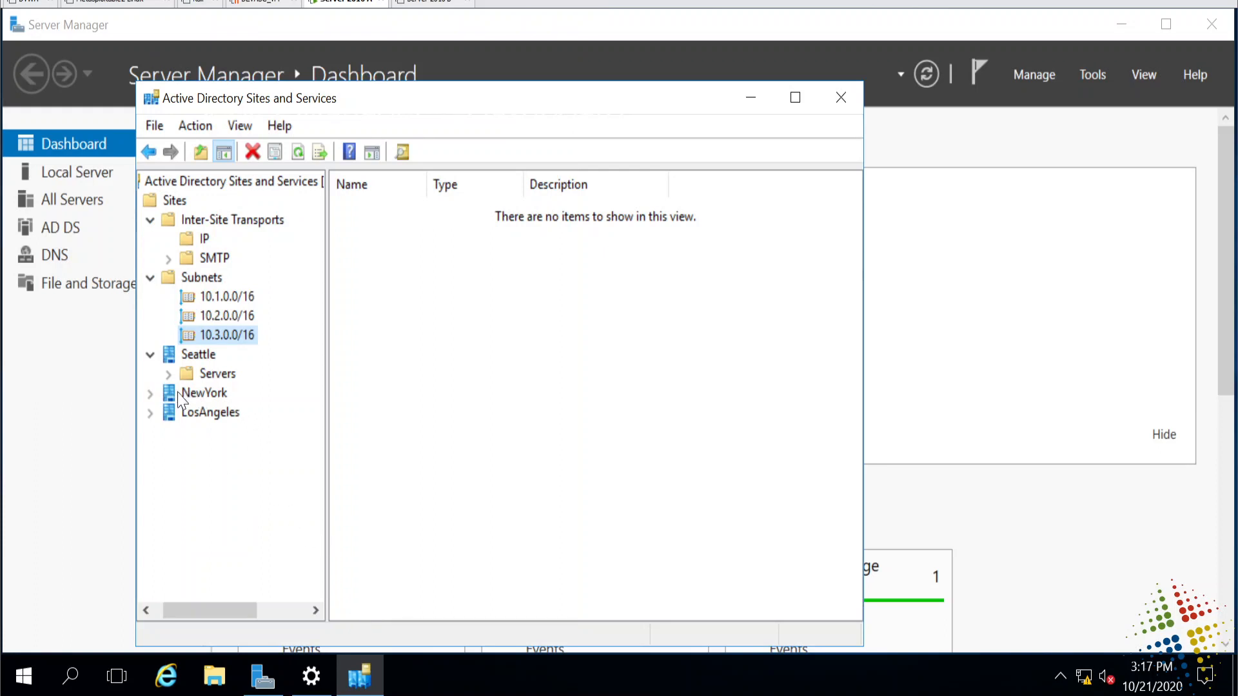
Step: Review the contents of the Seattle, NewYork and LosAngeles sites one after another
click(182, 356)
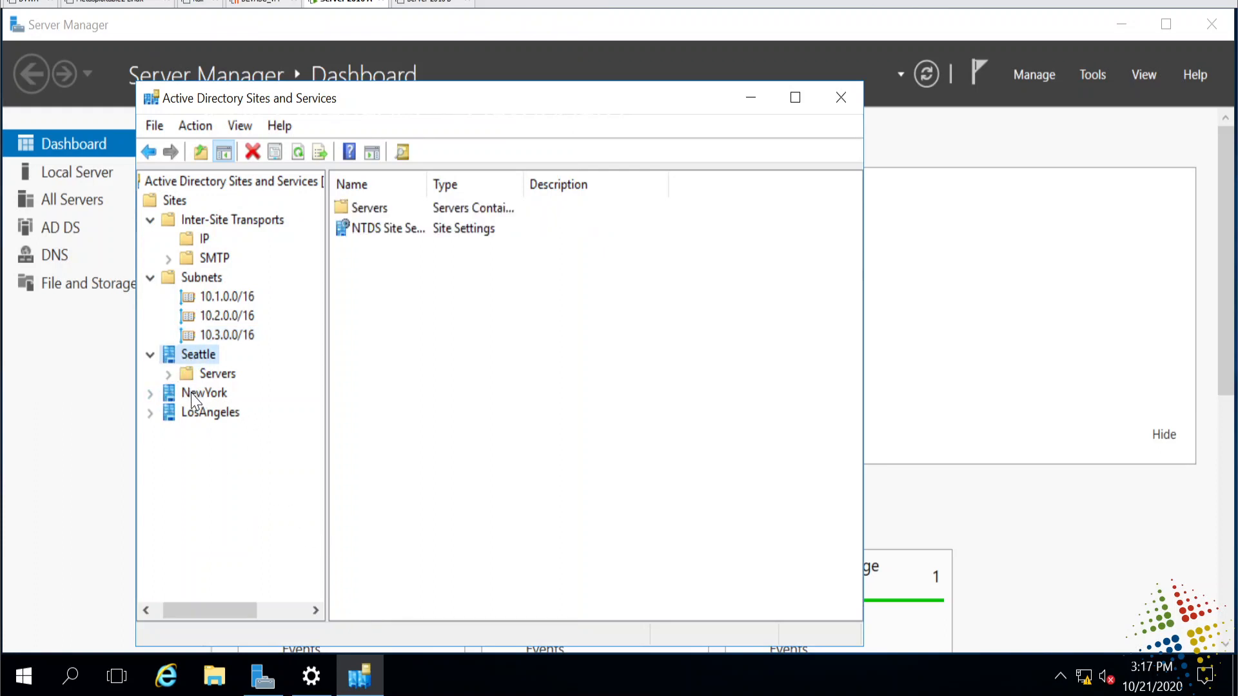
click(195, 396)
click(195, 416)
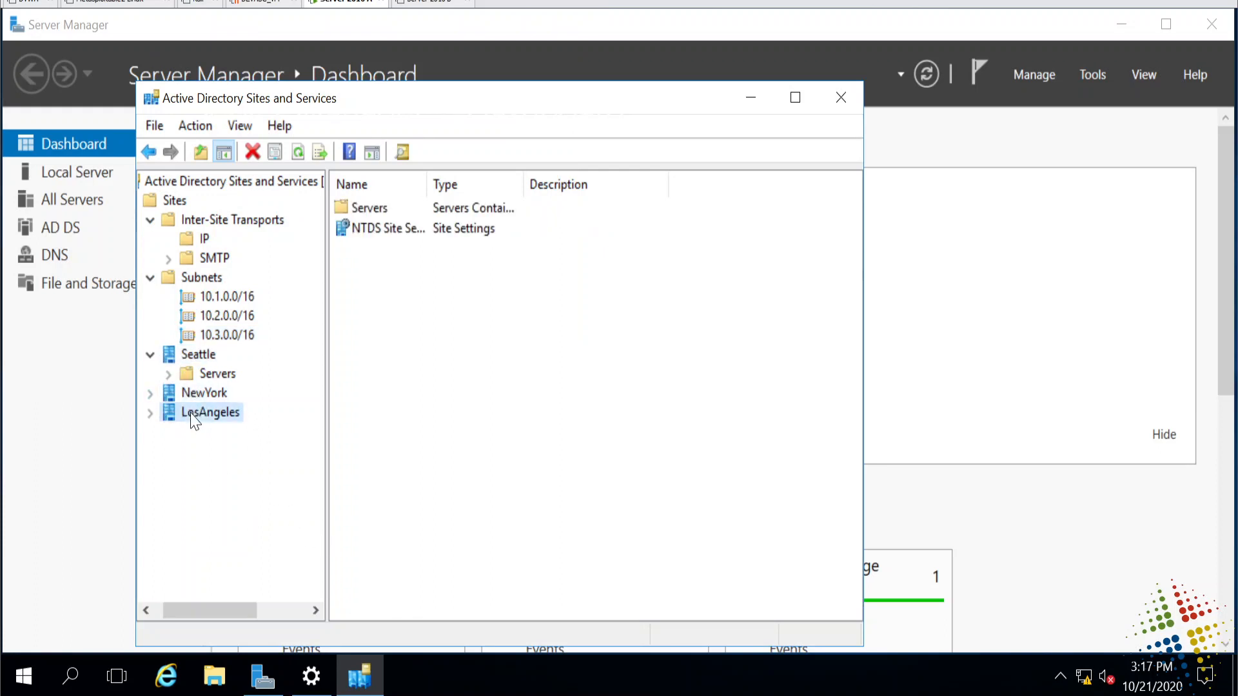
Step: Review the 10.1.0.0/16, 10.2.0.0/16 and 10.3.0.0/16 subnets alongside the Seattle, NewYork and LosAngeles sites
click(219, 297)
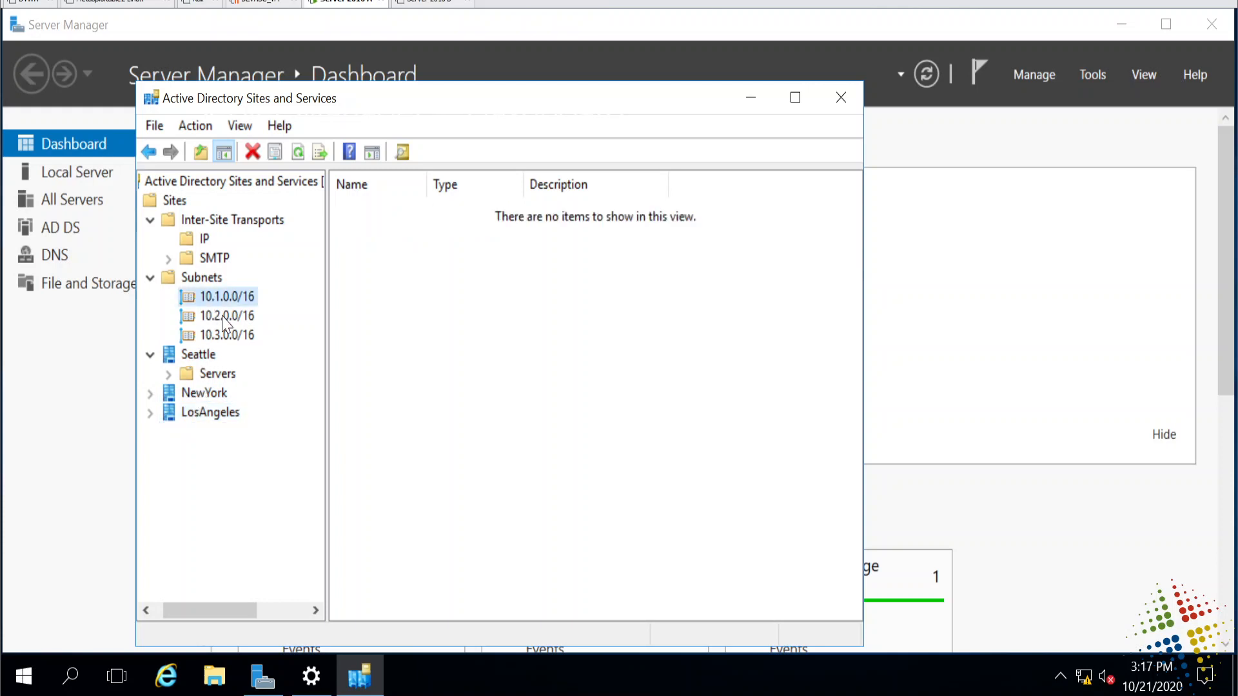
click(224, 319)
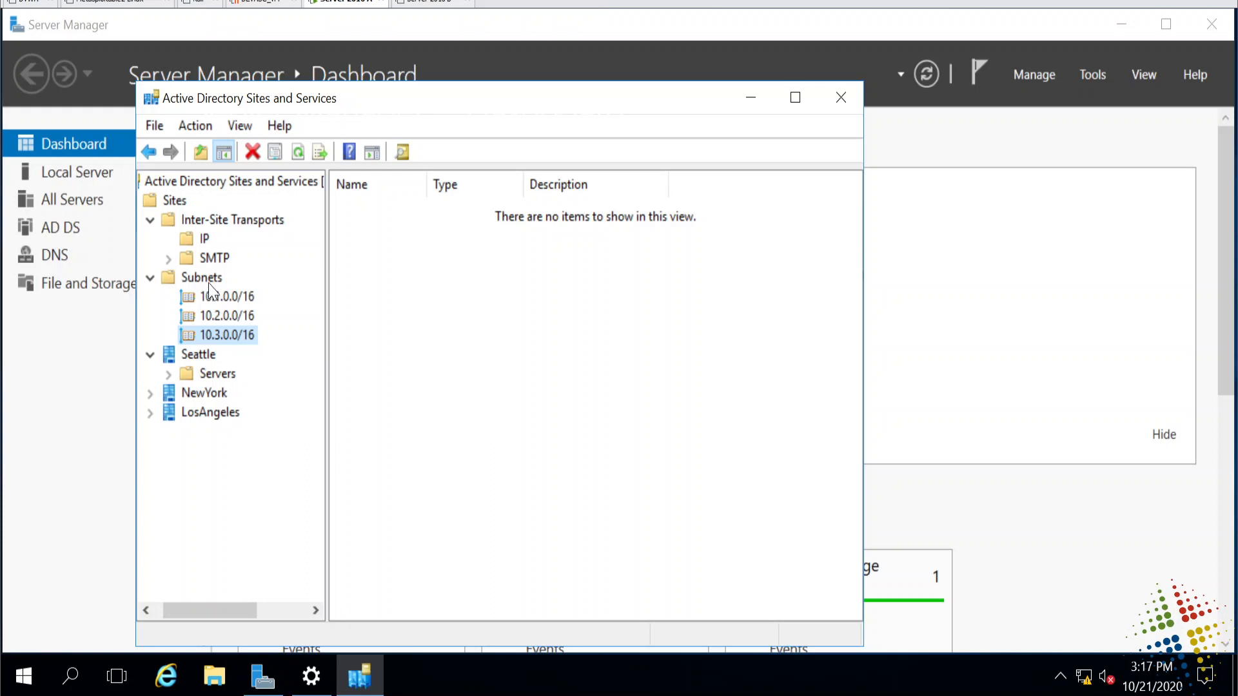
click(232, 302)
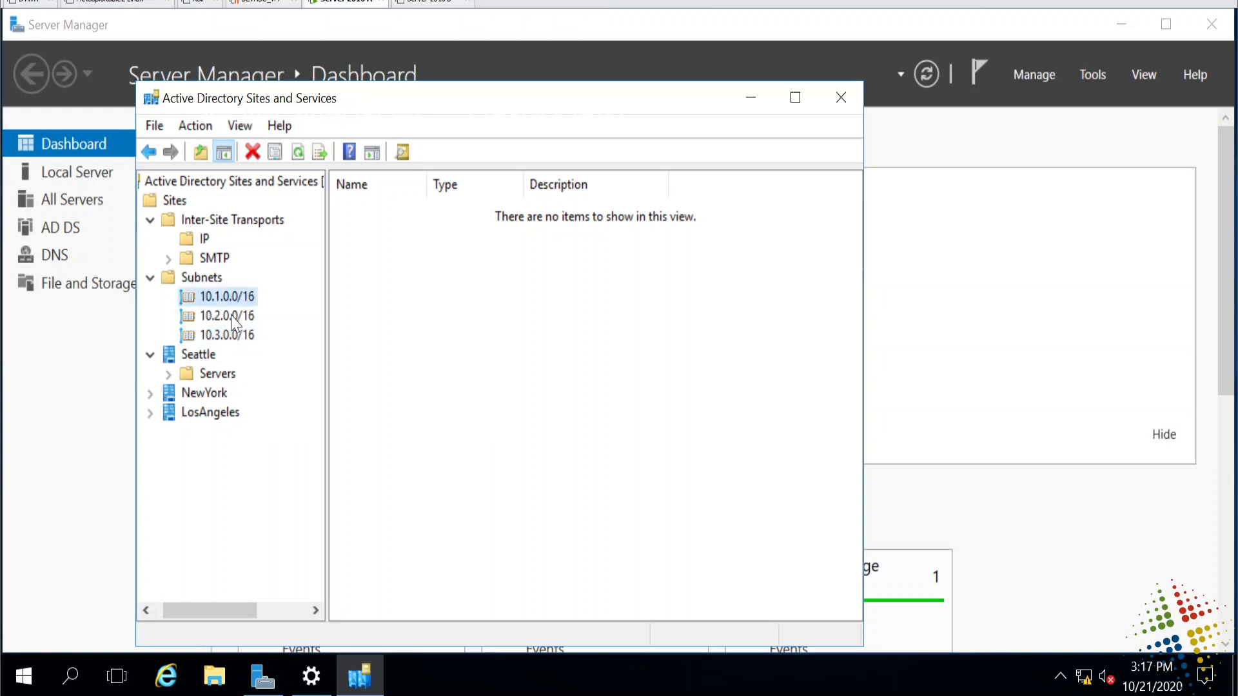
click(233, 319)
click(232, 336)
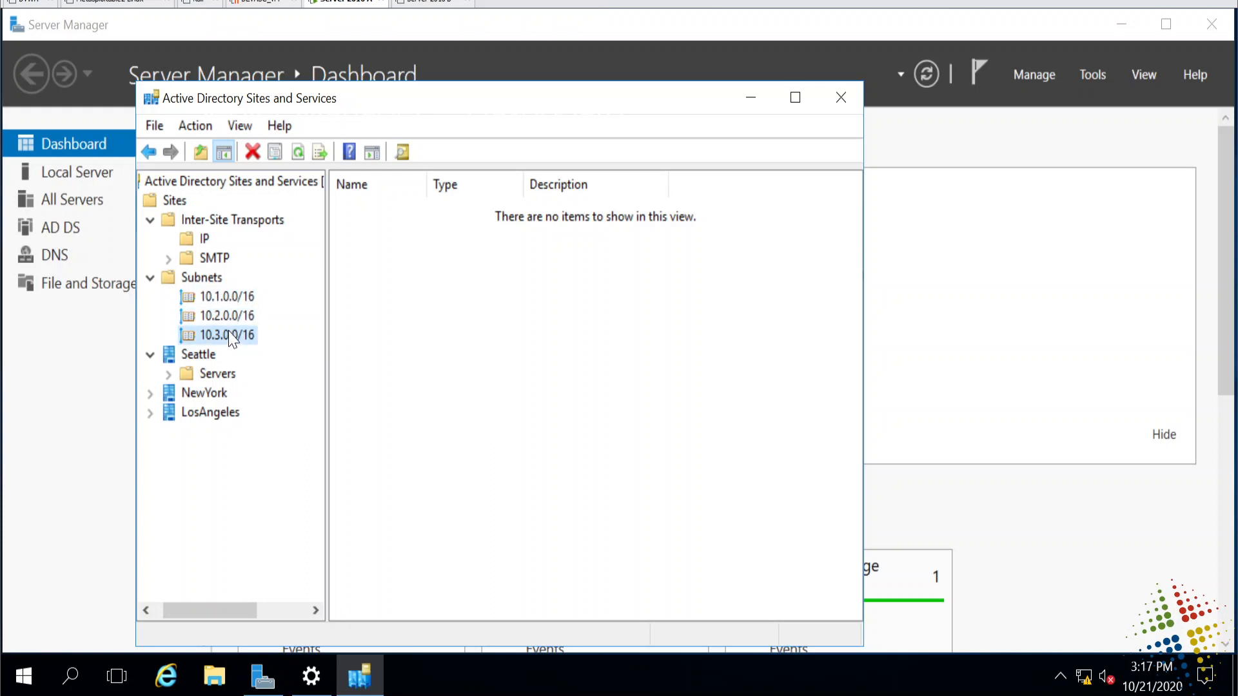
click(214, 356)
click(208, 393)
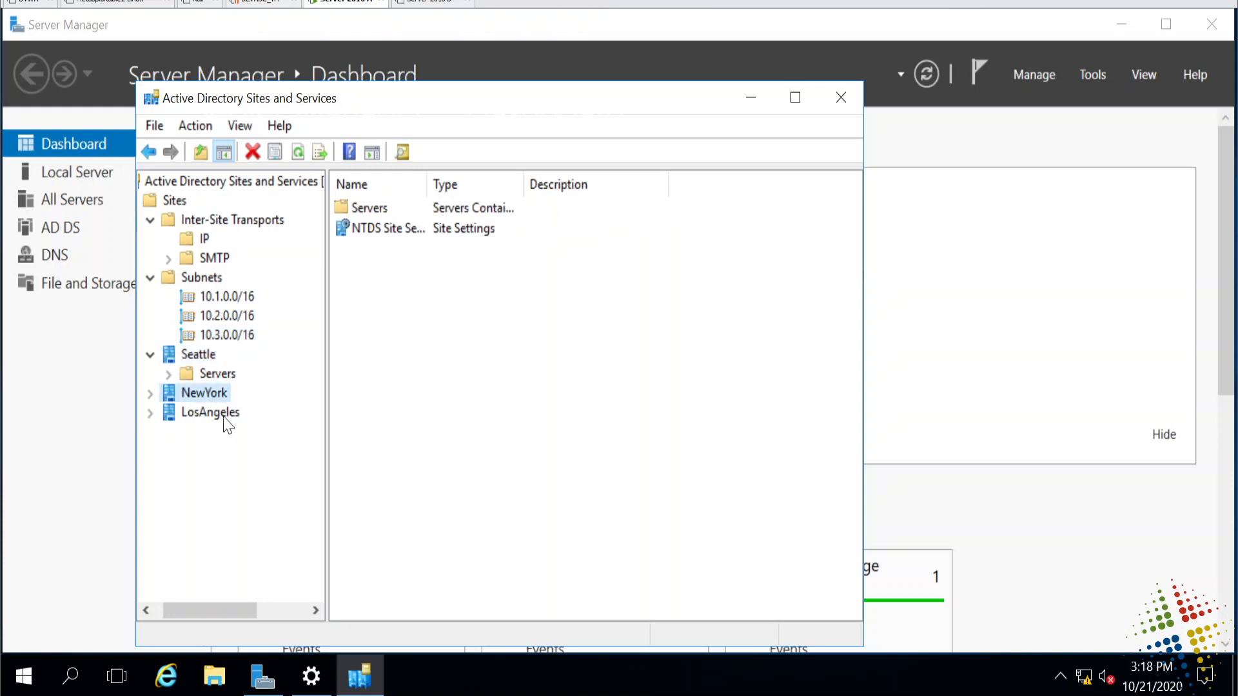
click(227, 425)
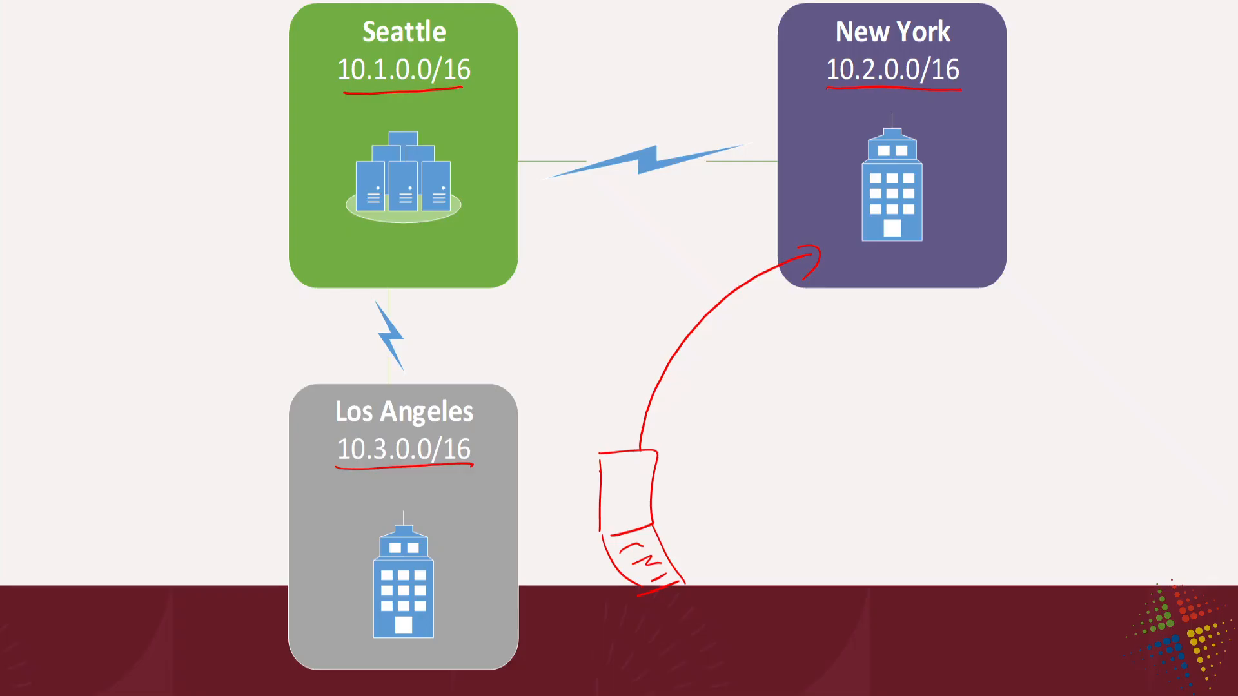
key(e)
mouse_move(785, 137)
mouse_down()
mouse_move(771, 129)
mouse_move(455, 206)
mouse_move(751, 83)
mouse_move(592, 86)
mouse_up()
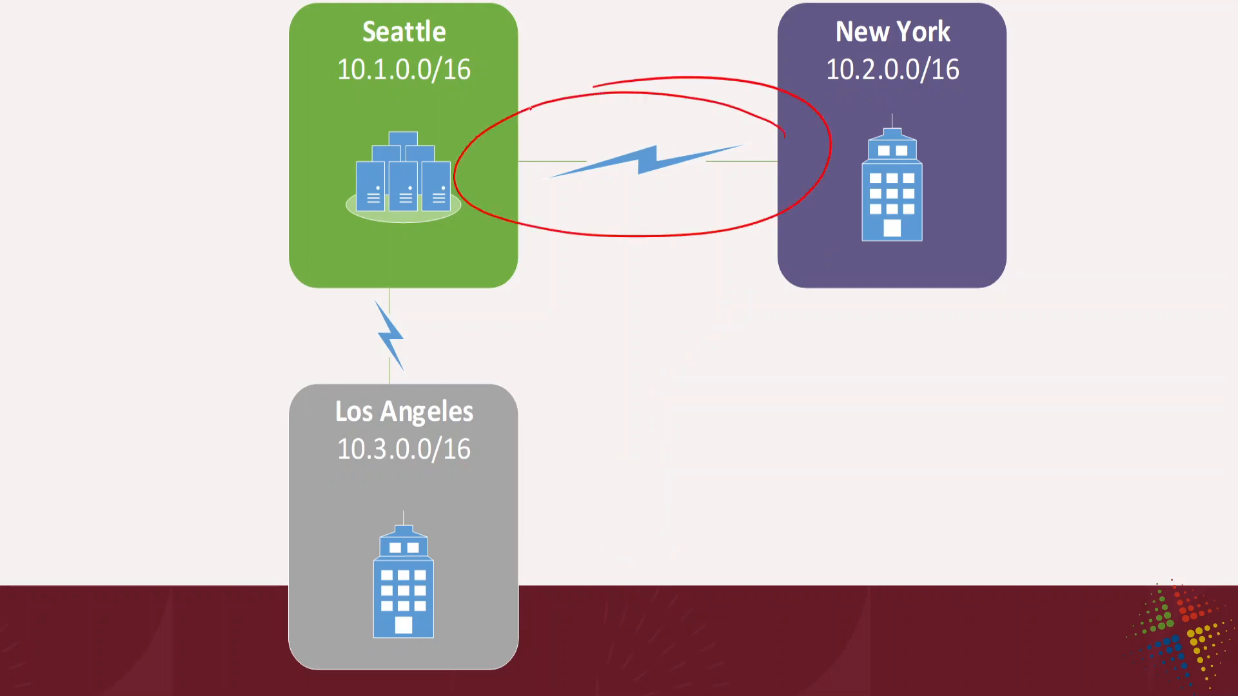
mouse_move(406, 250)
mouse_down()
mouse_move(352, 274)
mouse_move(446, 309)
mouse_move(361, 239)
mouse_up()
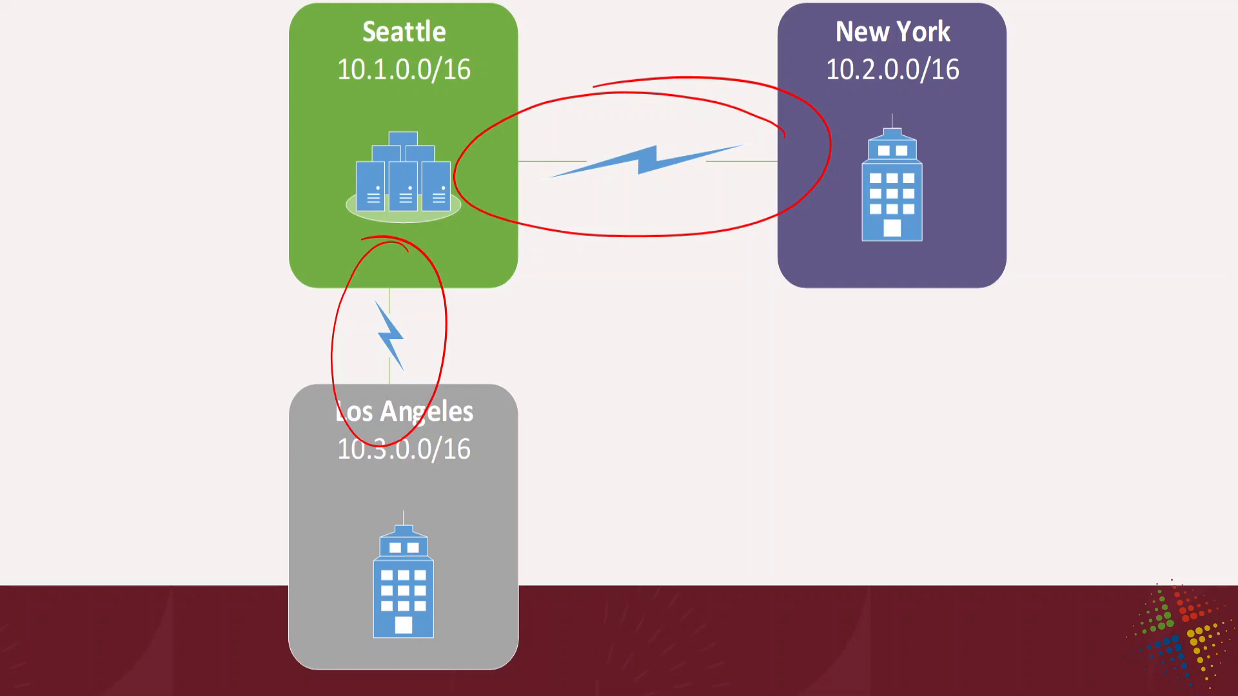
drag(365, 49, 442, 46)
drag(349, 423, 475, 432)
drag(364, 52, 443, 62)
drag(834, 53, 965, 64)
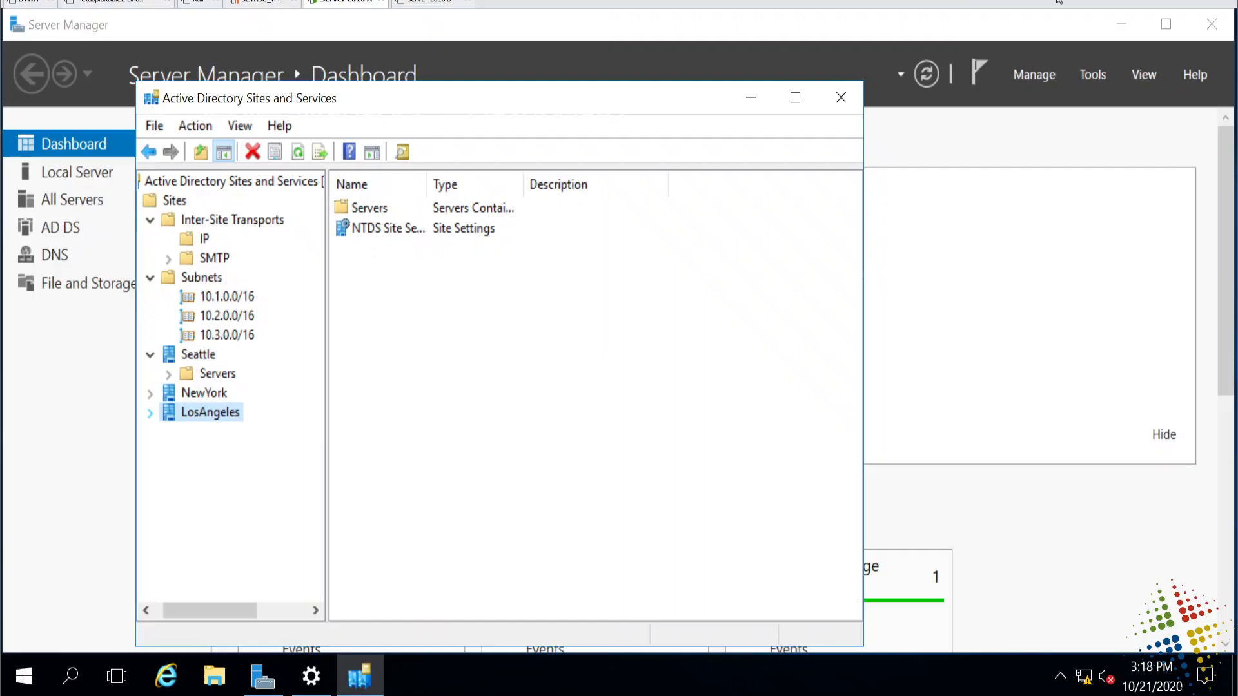
Step: Rename the DEFAULTIPSITELINK site link under the IP inter-site transport as Seattle-LosAngeles
click(258, 221)
click(203, 240)
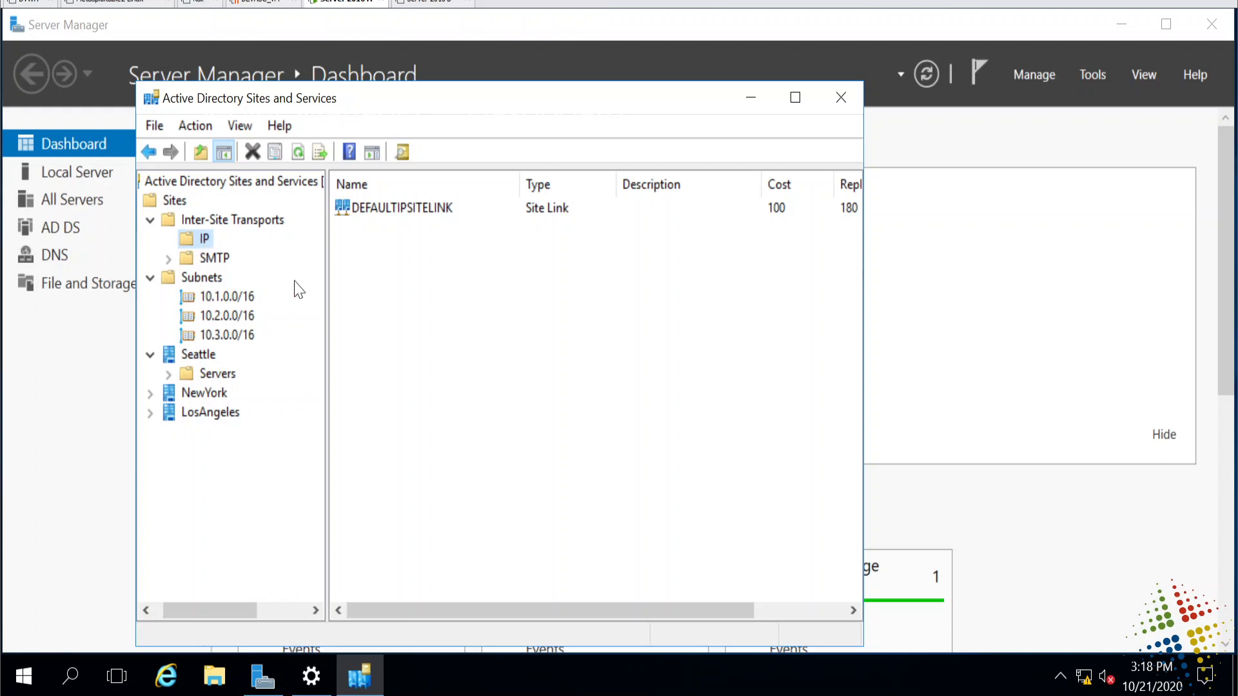
click(393, 209)
right_click(393, 209)
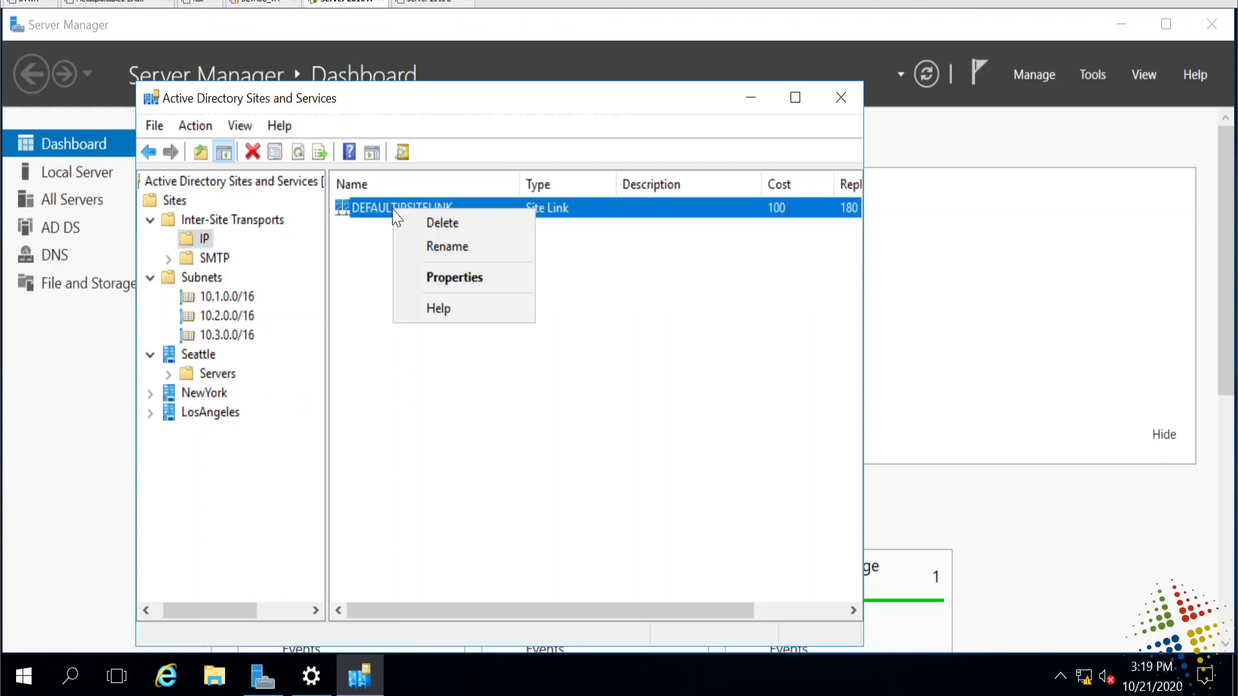
click(493, 250)
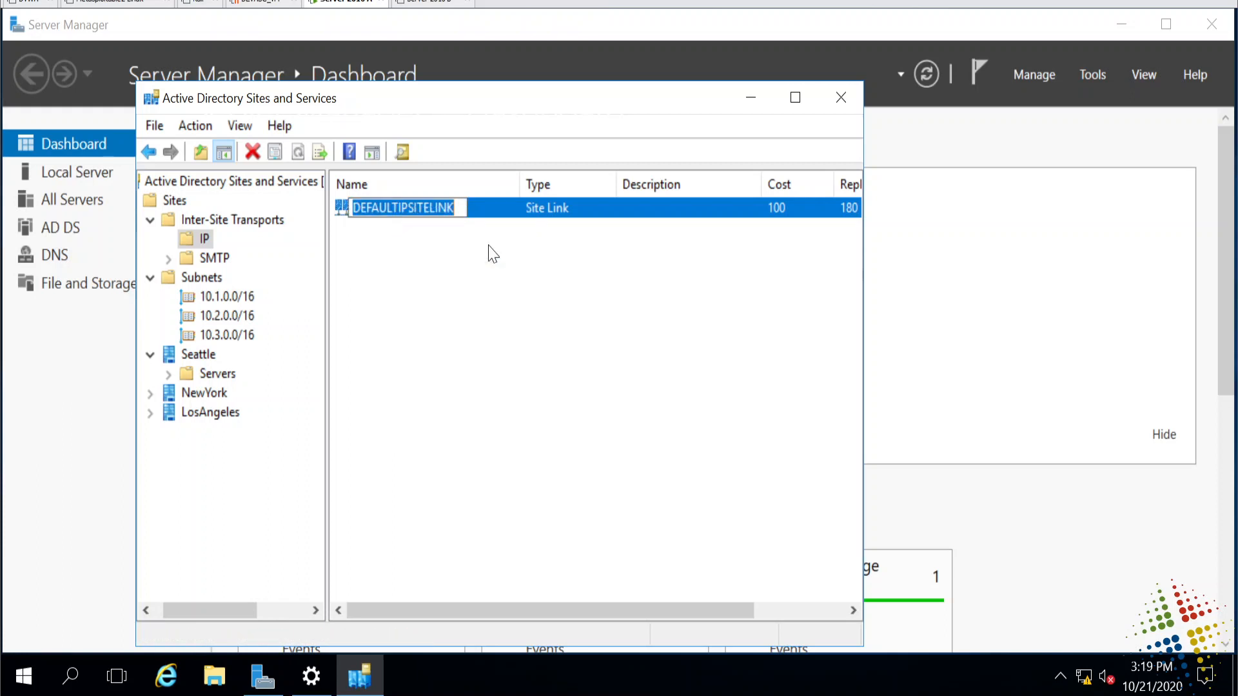
text(Seat)
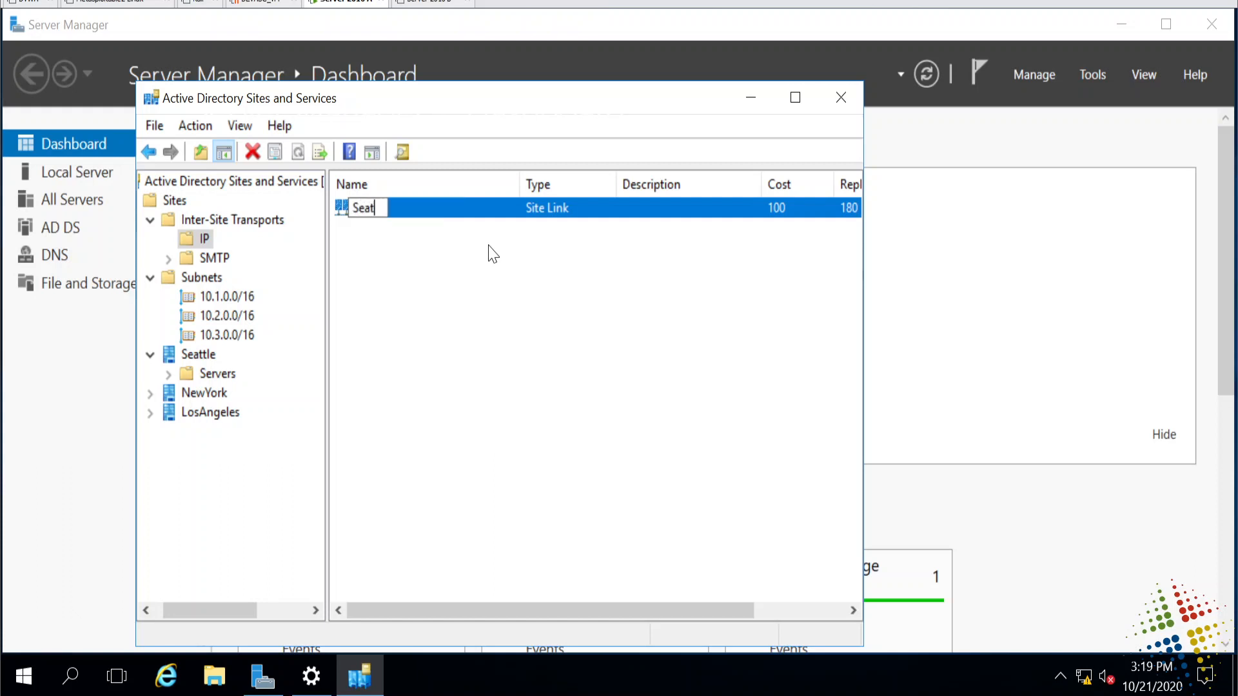
text(tle-LosA)
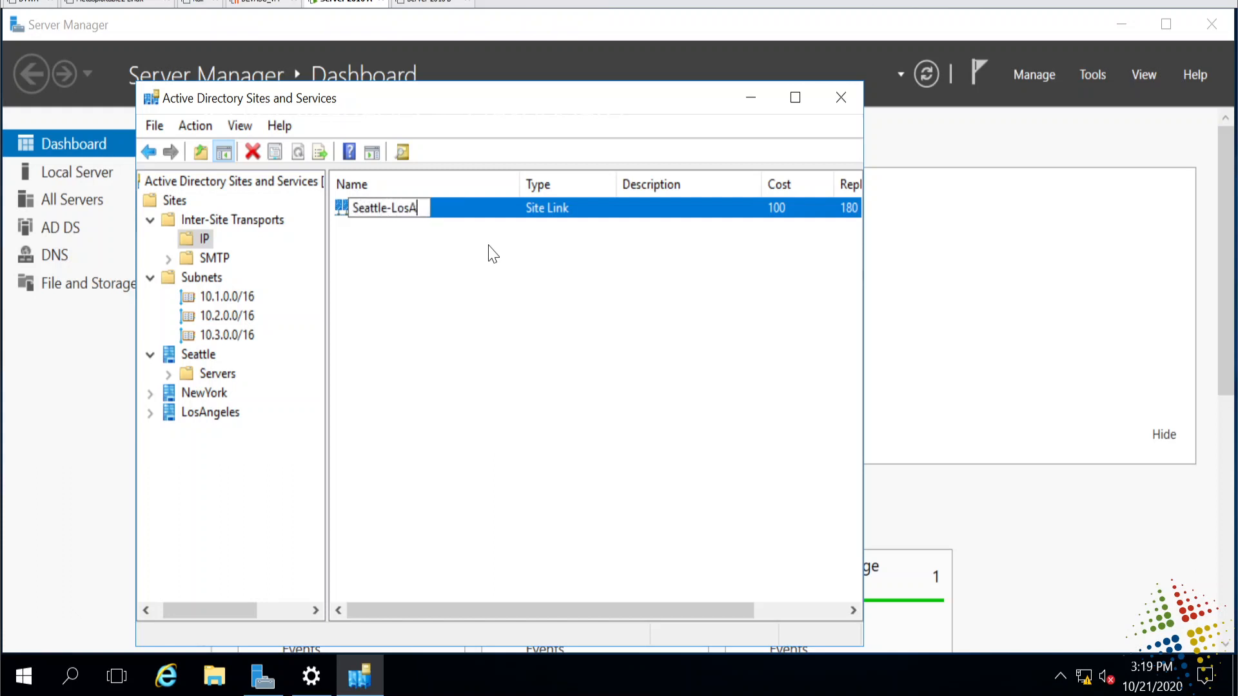
text(ngeles)
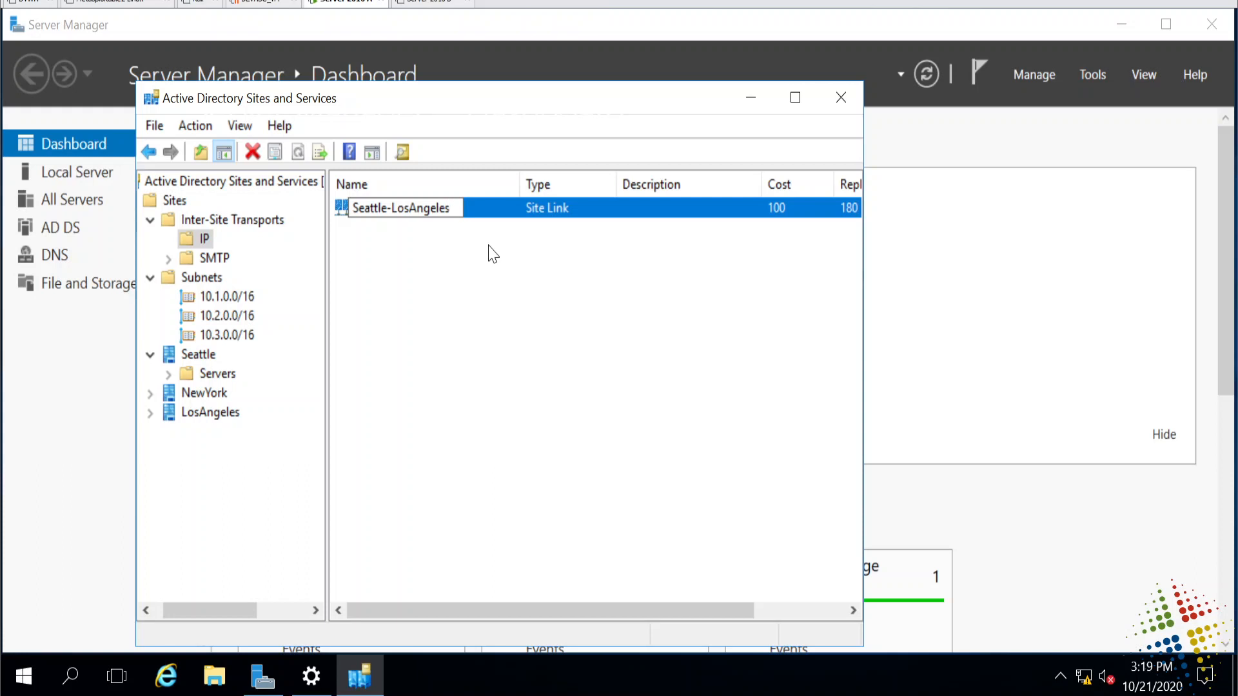
key(Return)
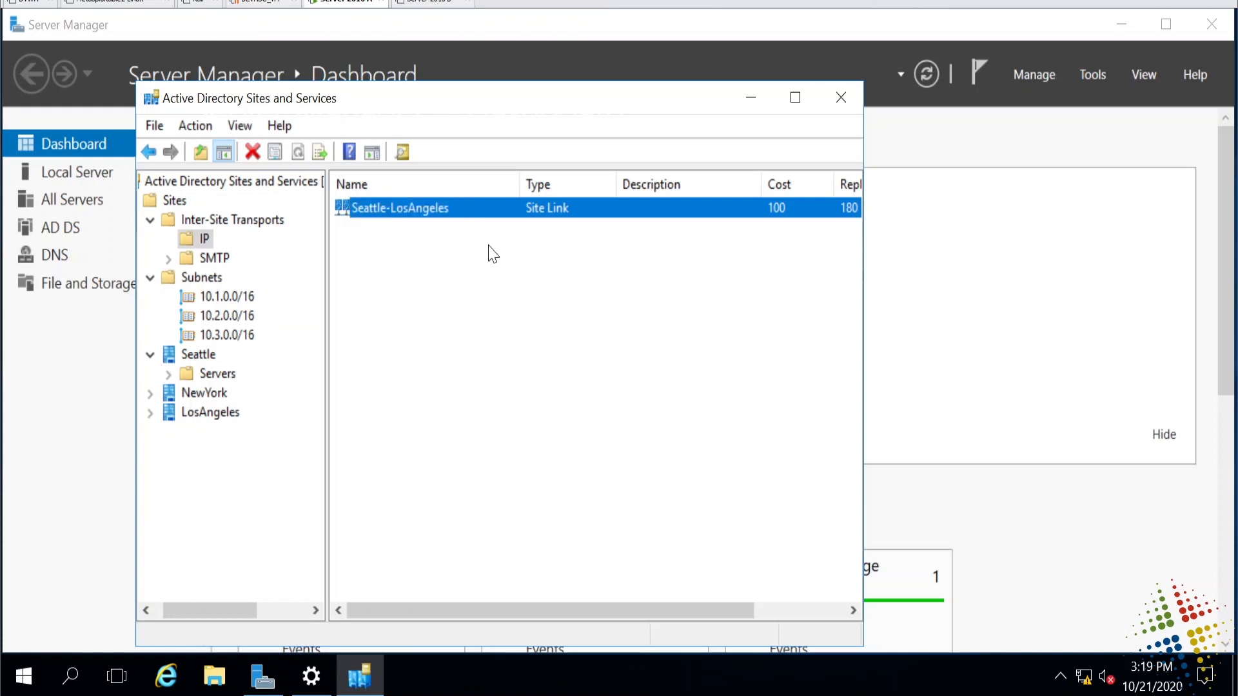
Step: Create a new IP site link named Seattle-NewYork that contains the NewYork and Seattle sites
right_click(435, 280)
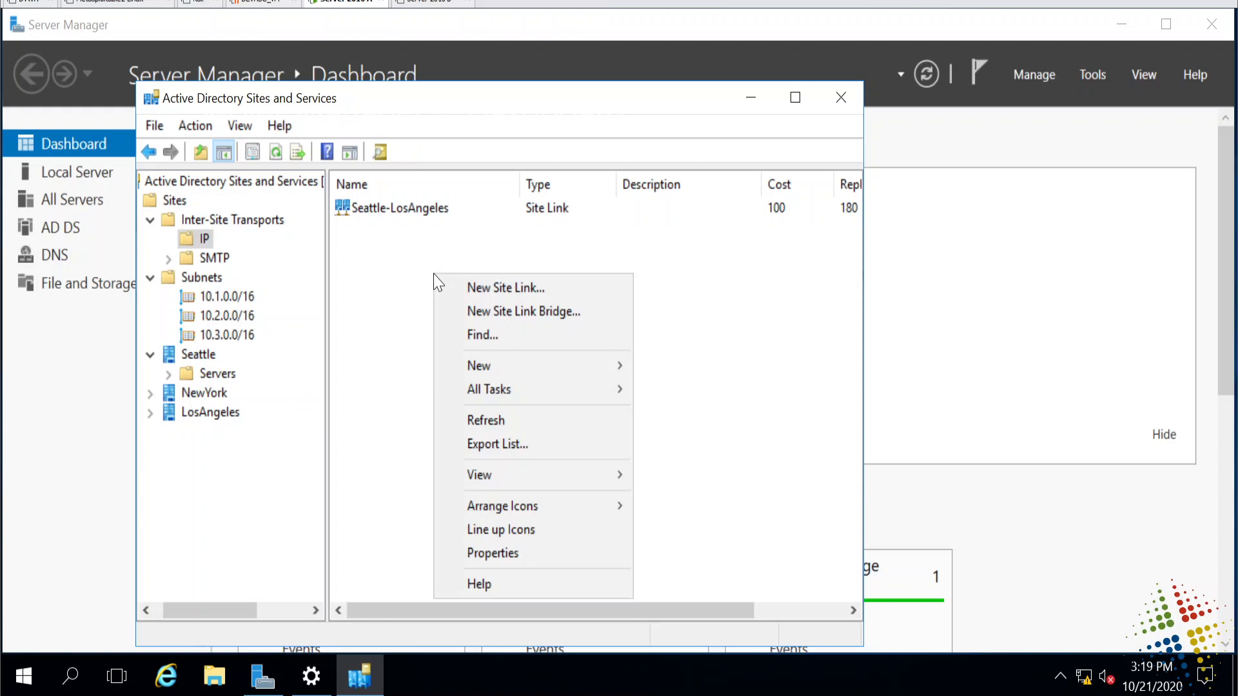
click(484, 295)
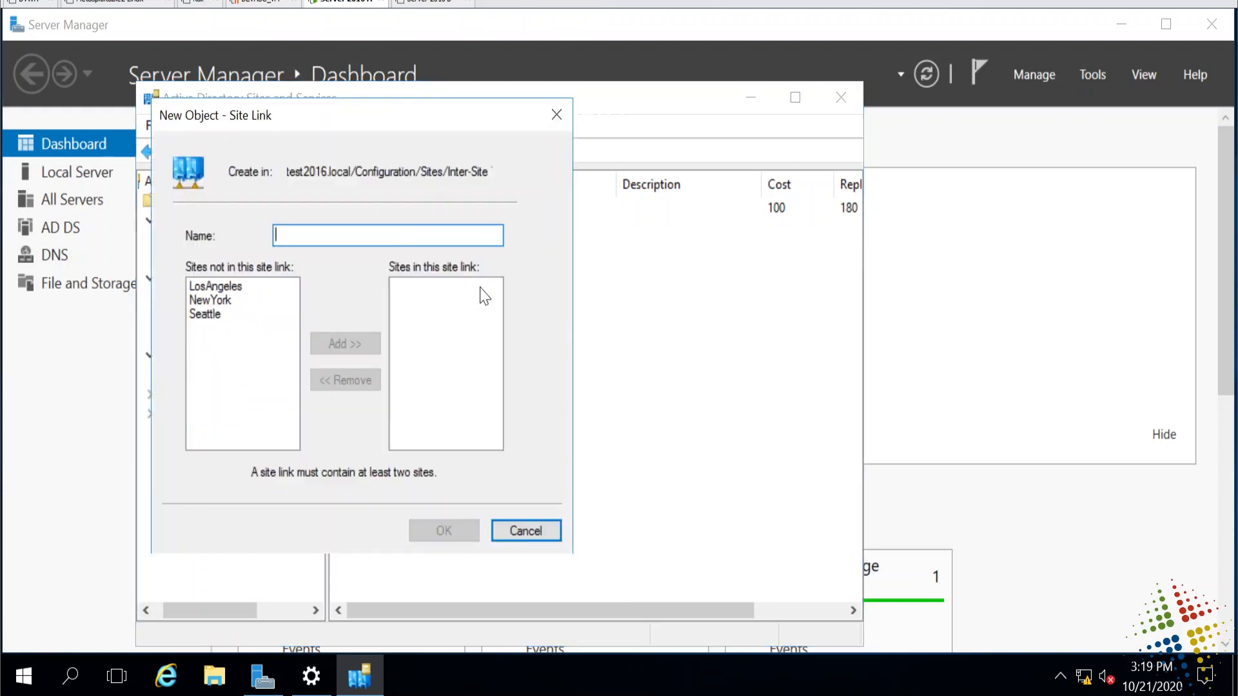
text(Seattle)
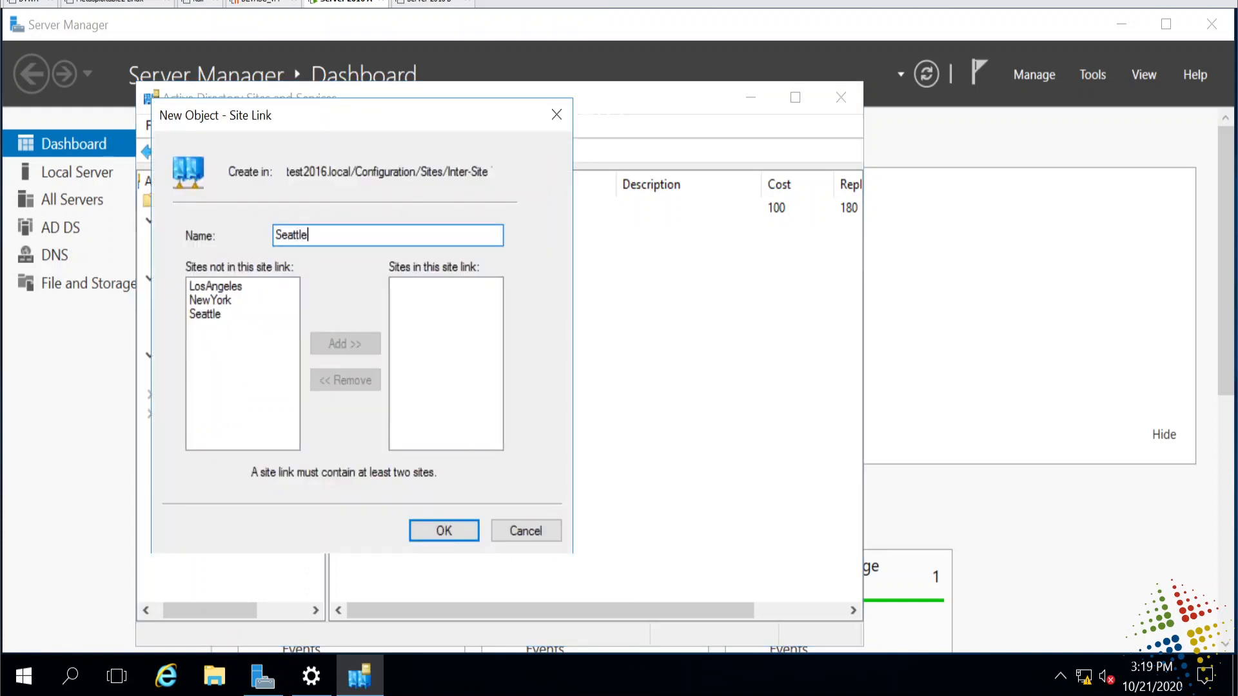
text(-NewYork)
click(242, 302)
shift+click(240, 318)
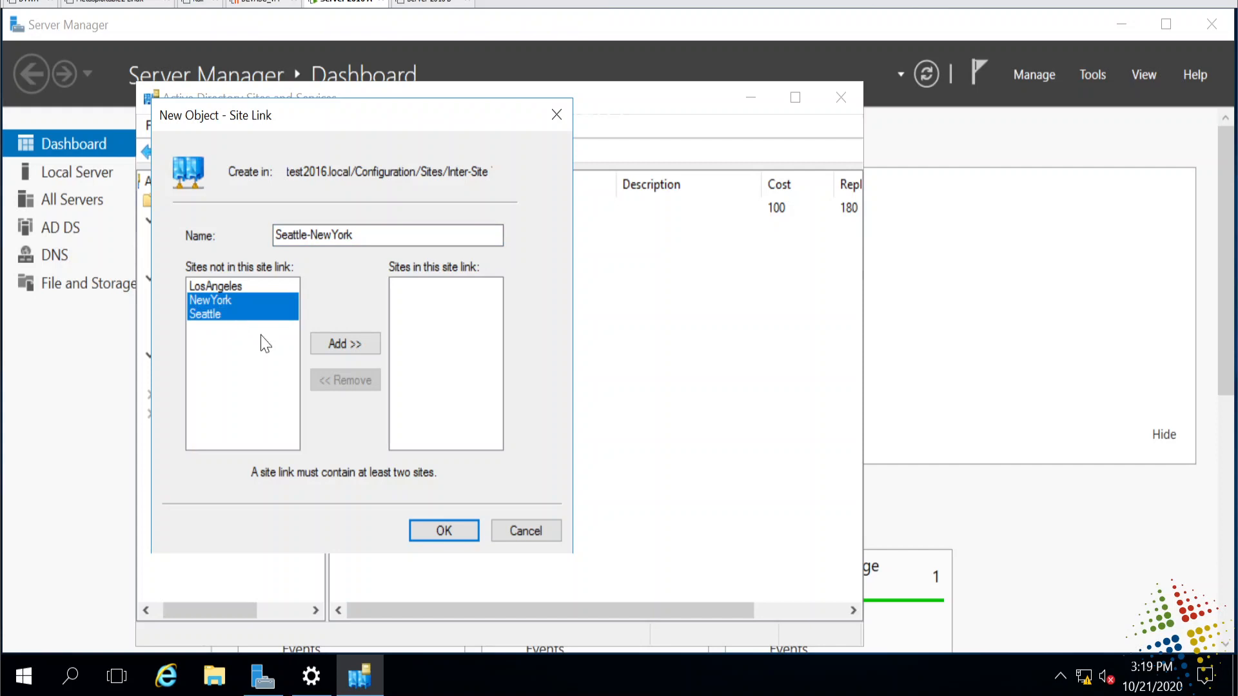
click(356, 348)
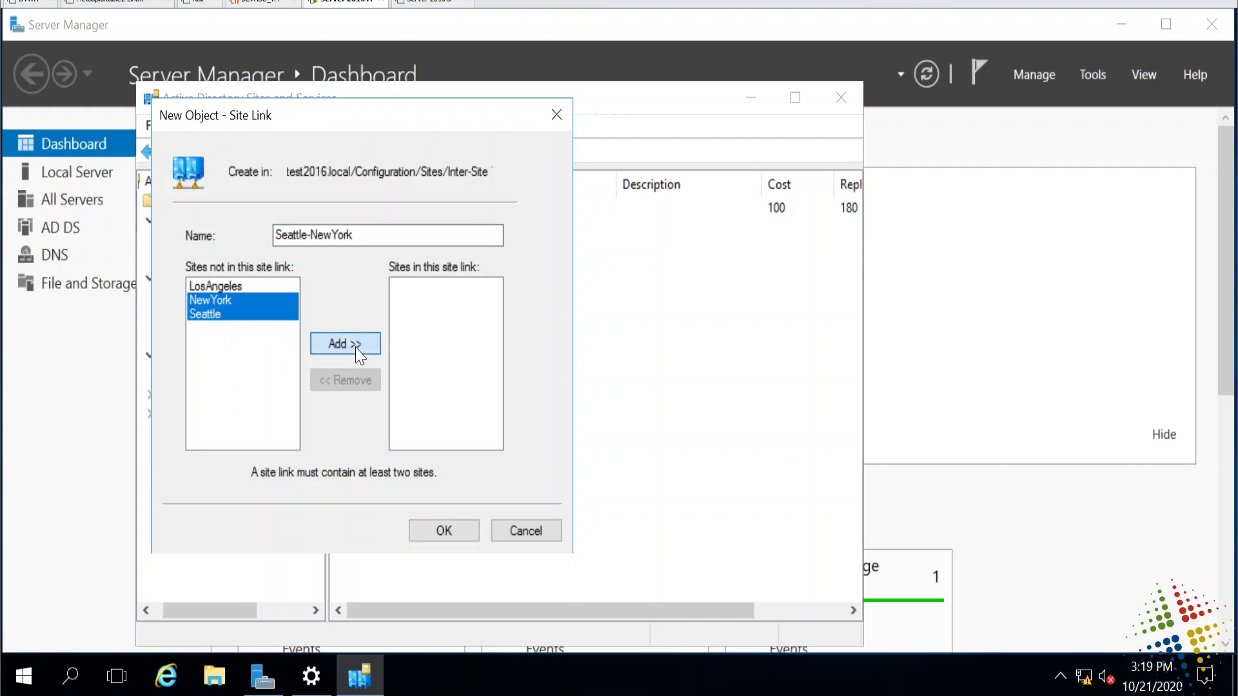
click(444, 532)
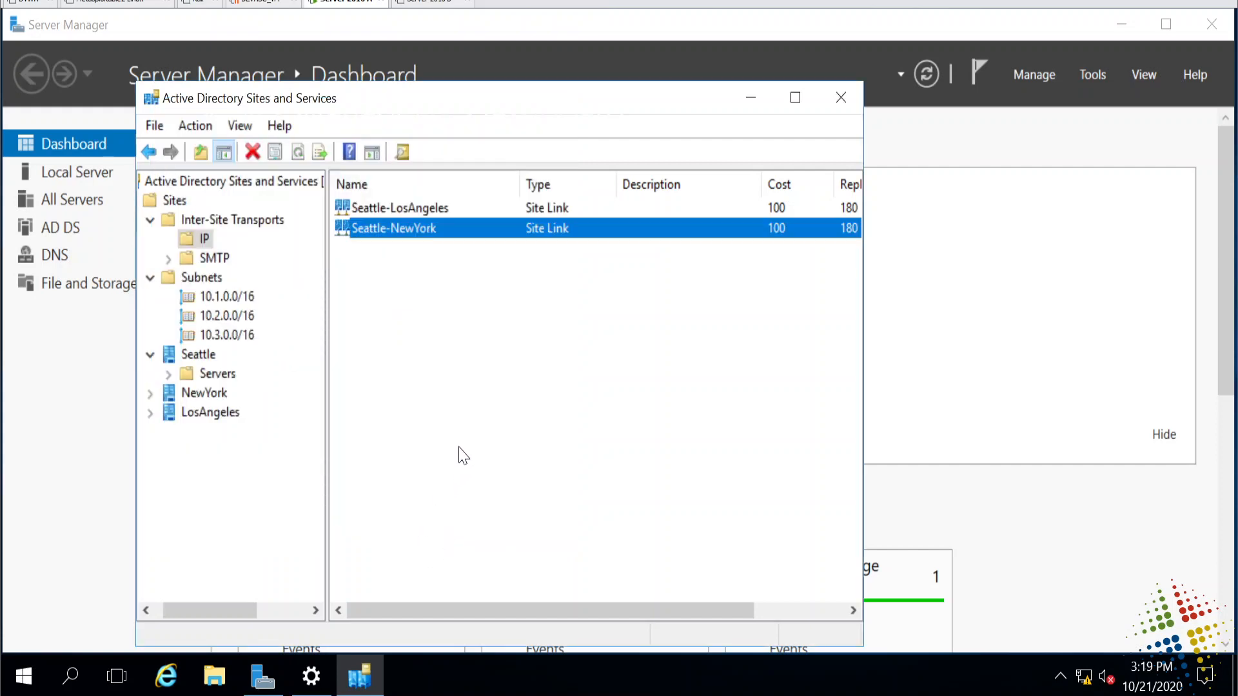
Step: Edit the Seattle-LosAngeles site link so that it contains only the LosAngeles and Seattle sites, with NewYork removed
click(442, 213)
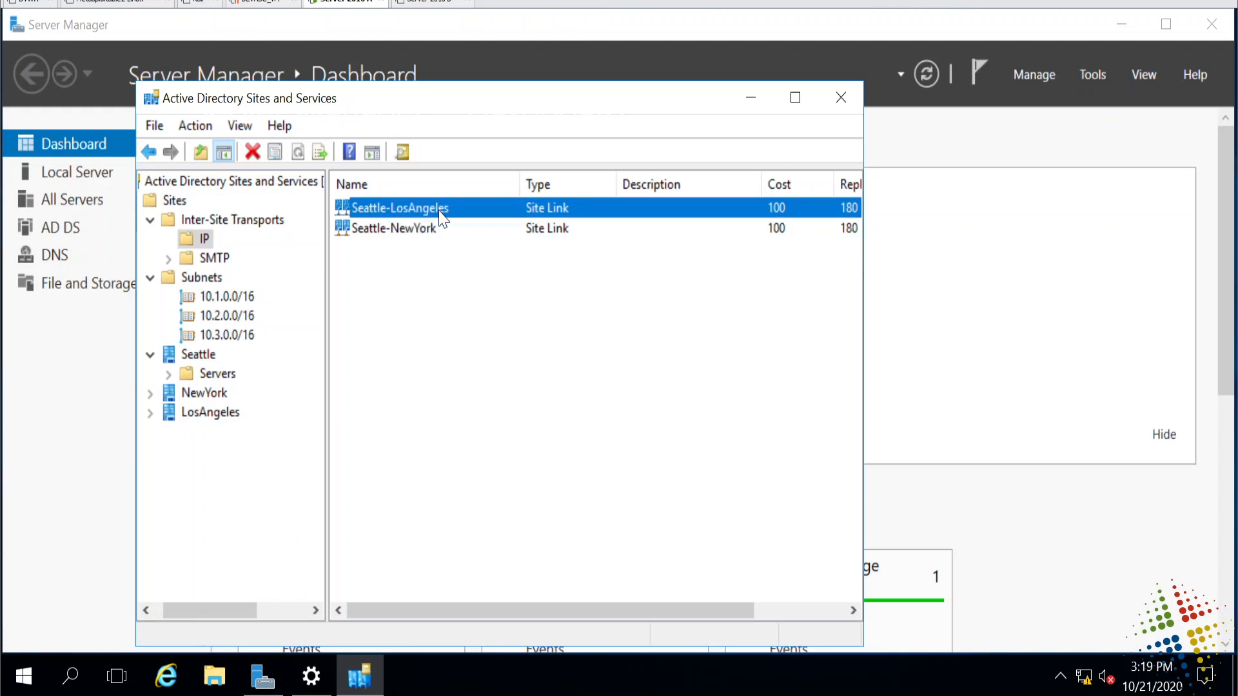
right_click(441, 213)
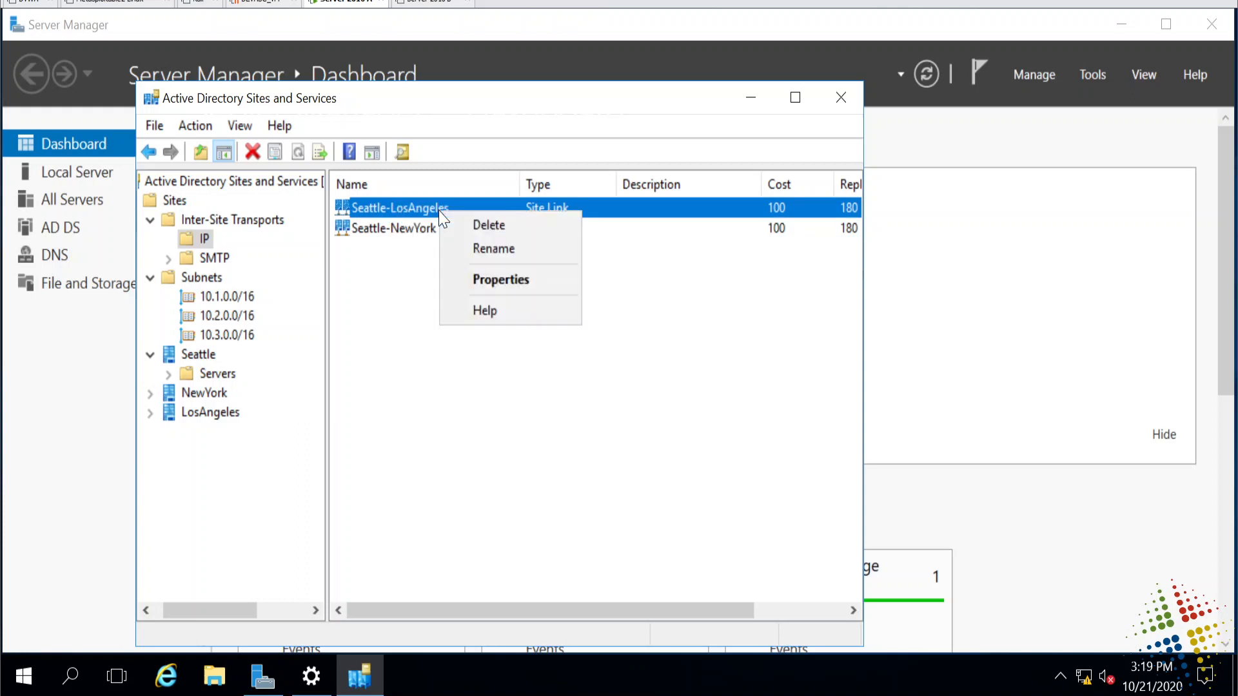
click(501, 280)
click(600, 331)
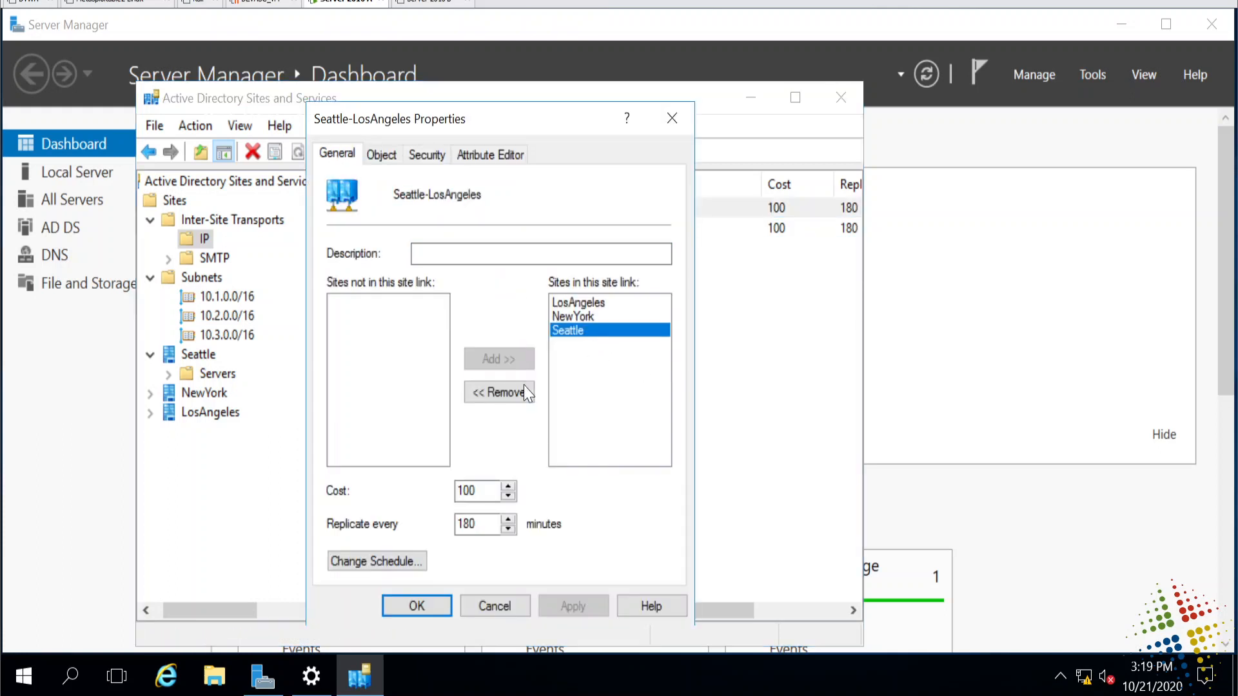
click(525, 395)
click(575, 608)
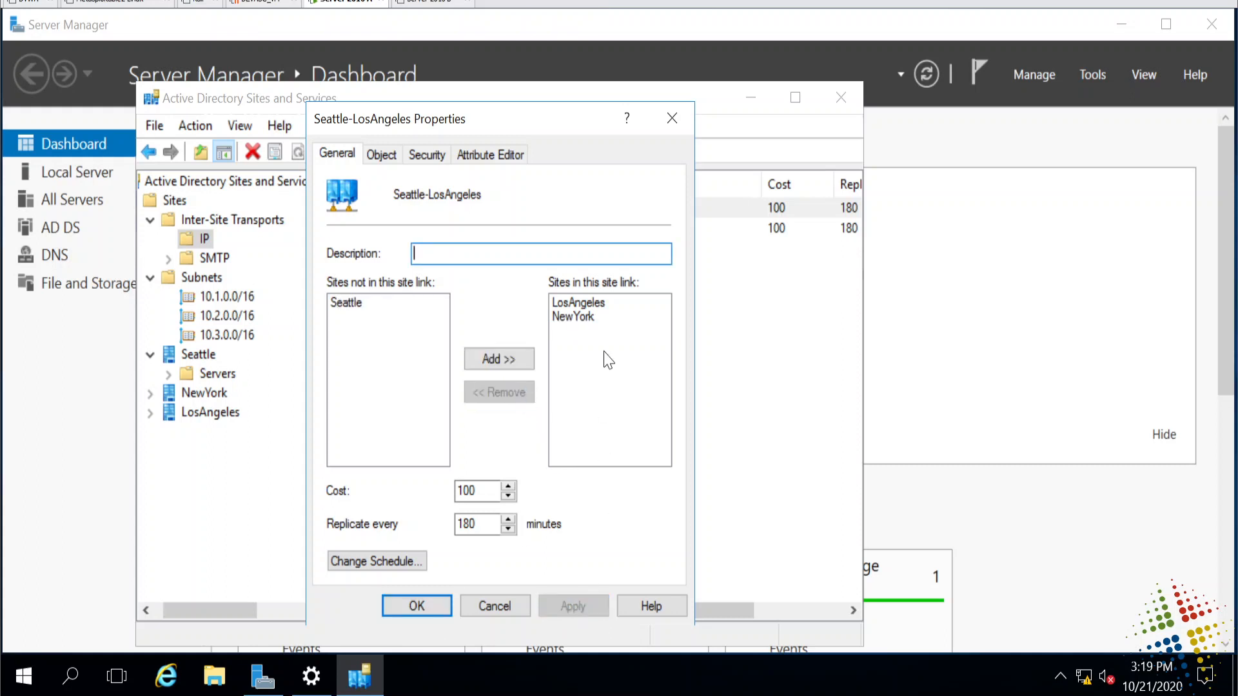
click(602, 317)
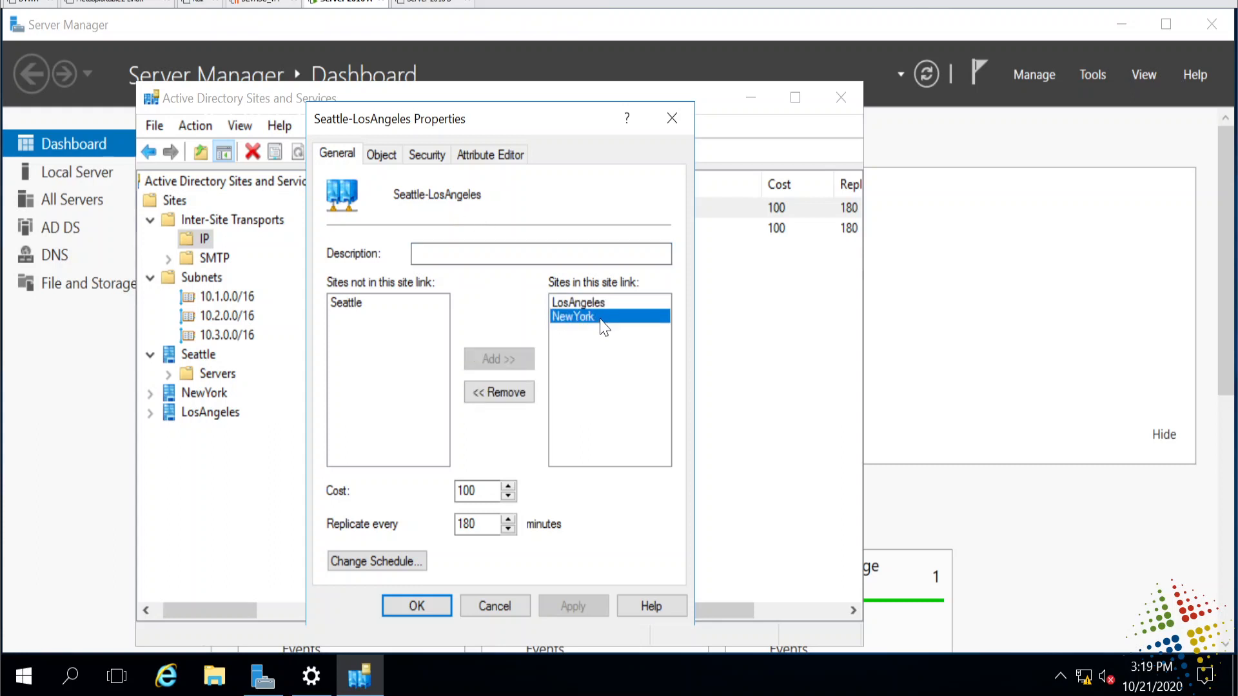
click(500, 392)
click(347, 317)
click(495, 359)
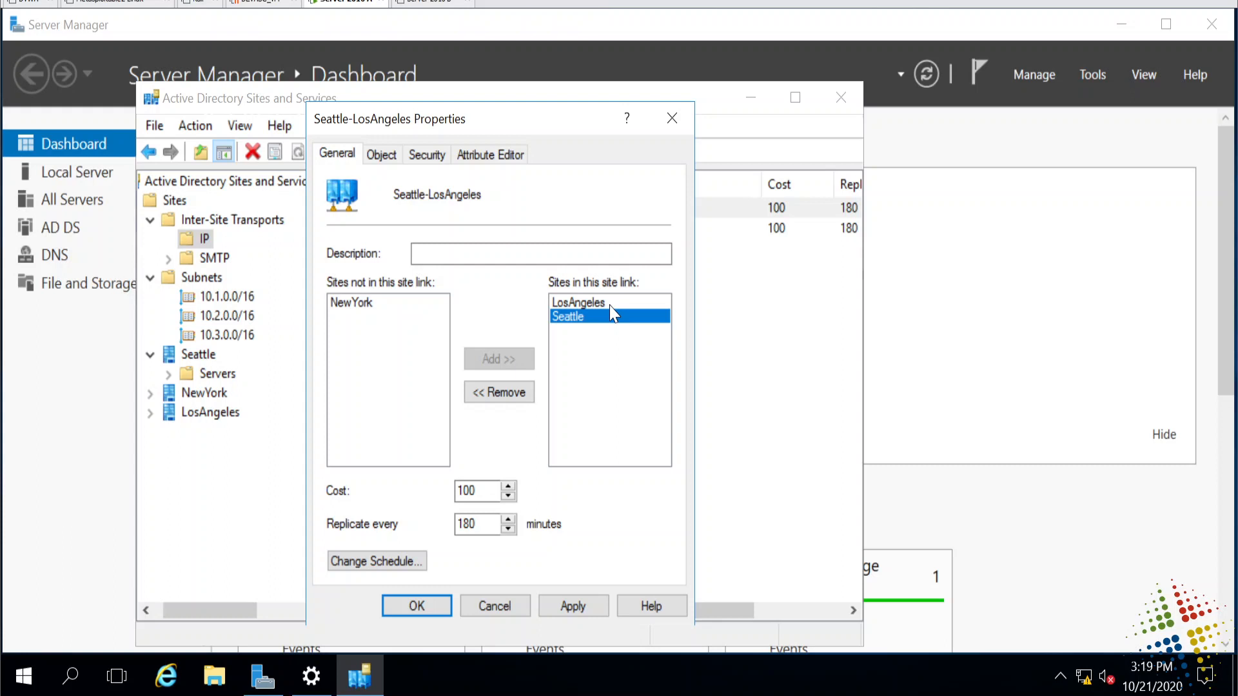
click(415, 604)
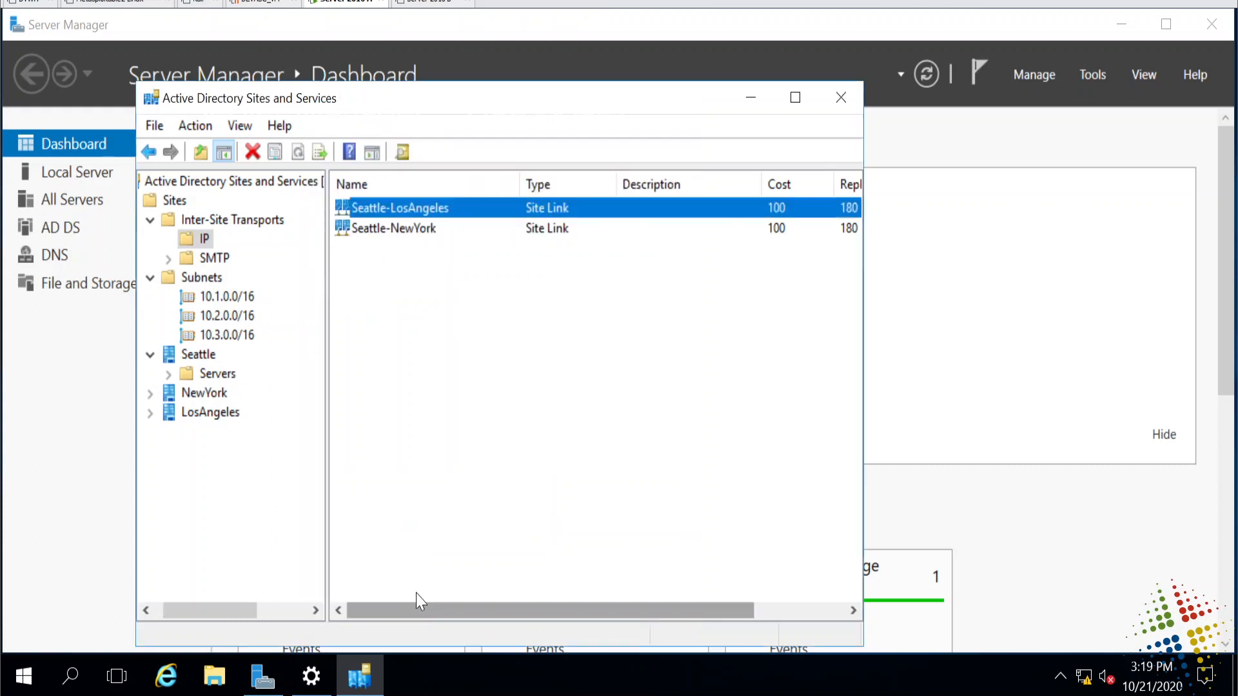
Step: Examine the Seattle-NewYork site link's member sites, cost, replication interval and schedule, and close its properties without making changes
double_click(434, 230)
click(590, 317)
click(597, 302)
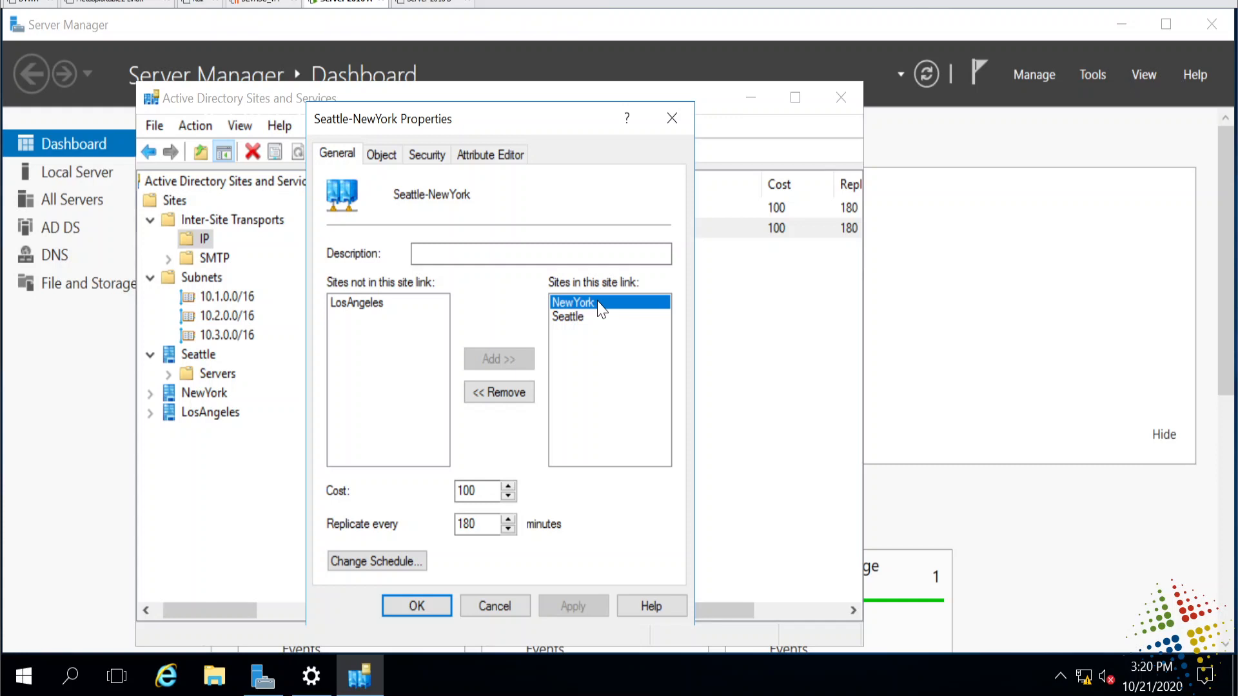
double_click(466, 490)
double_click(467, 524)
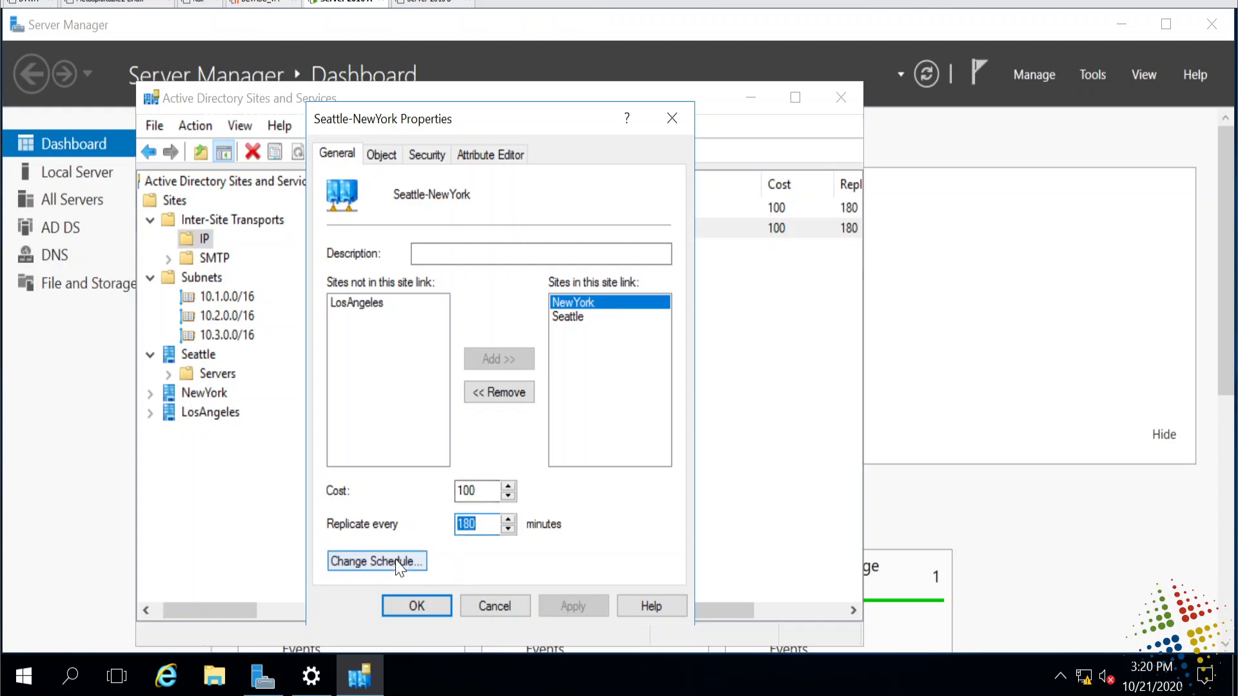
click(412, 566)
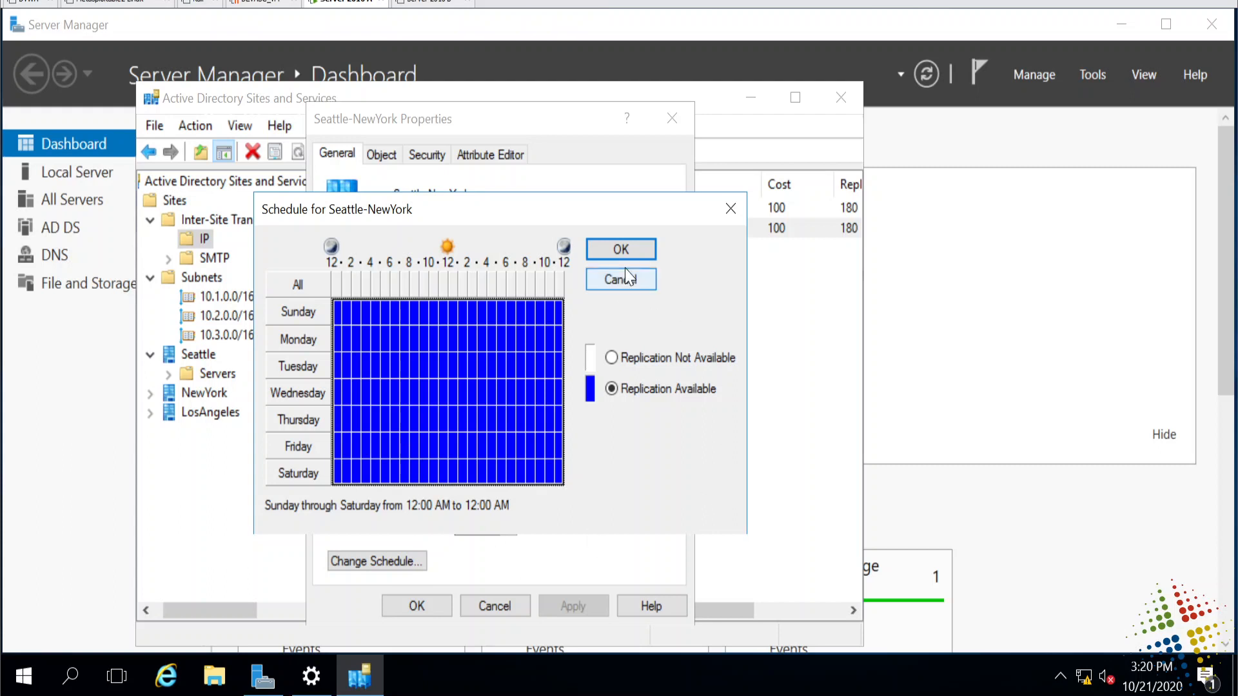
click(623, 278)
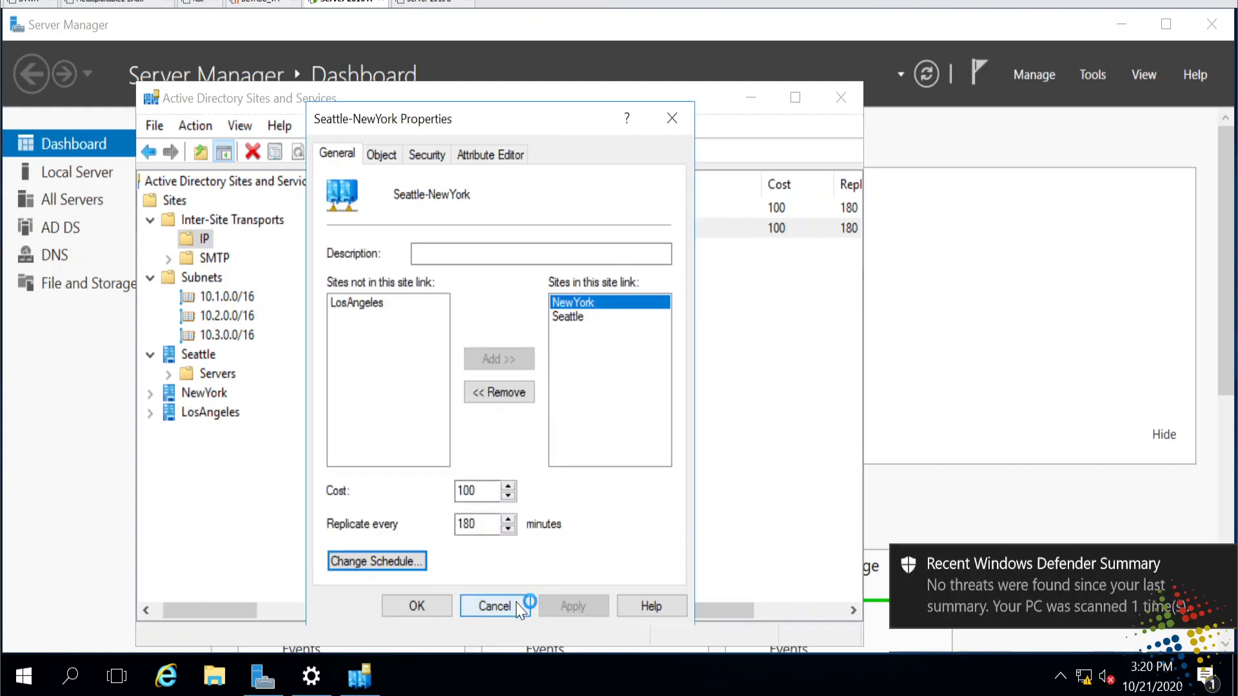
click(486, 610)
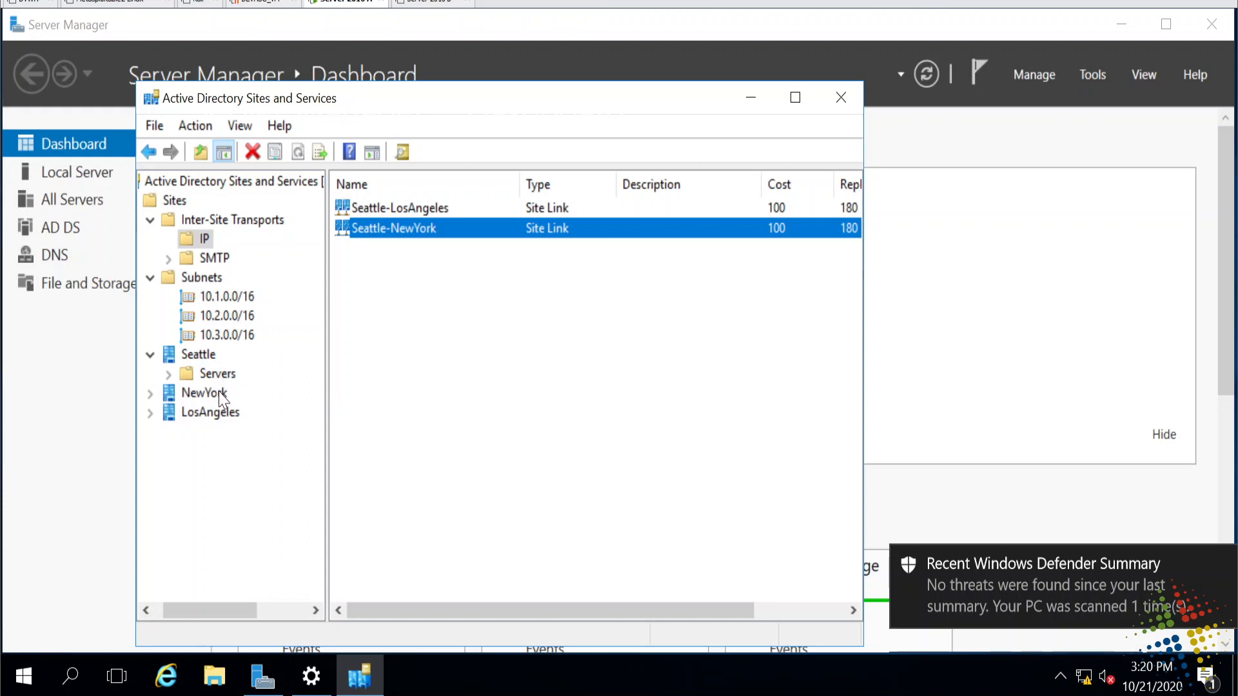
Step: Review the contents of the Seattle site and the 10.1.0.0/16, 10.2.0.0/16 and 10.3.0.0/16 subnets
click(199, 356)
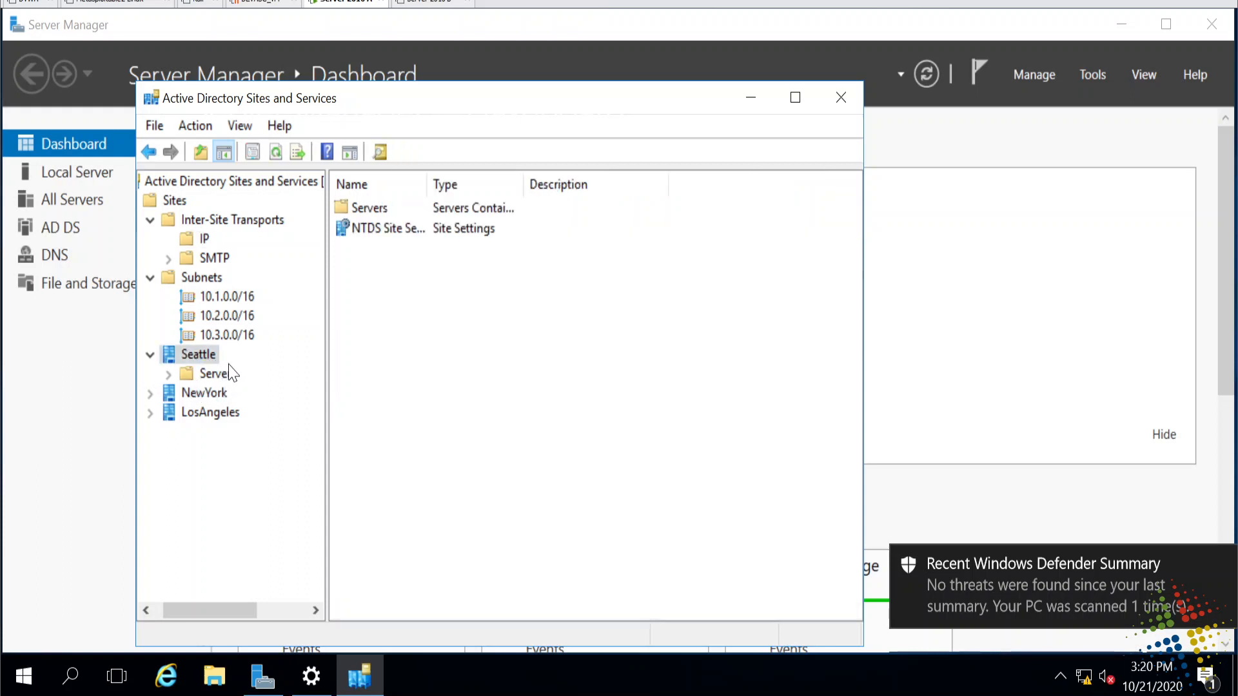
click(234, 296)
click(232, 315)
click(235, 335)
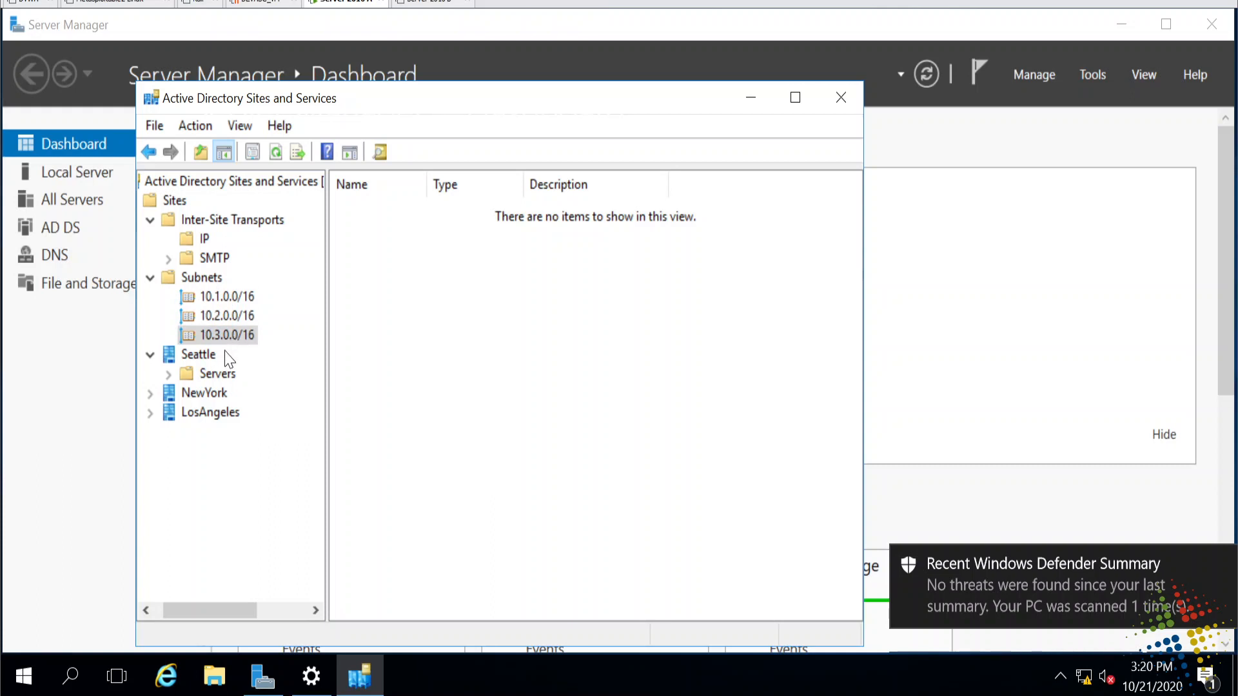
Step: Move the DC1 server from the Seattle site's Servers container to the NewYork site's Servers container and confirm the move
click(168, 374)
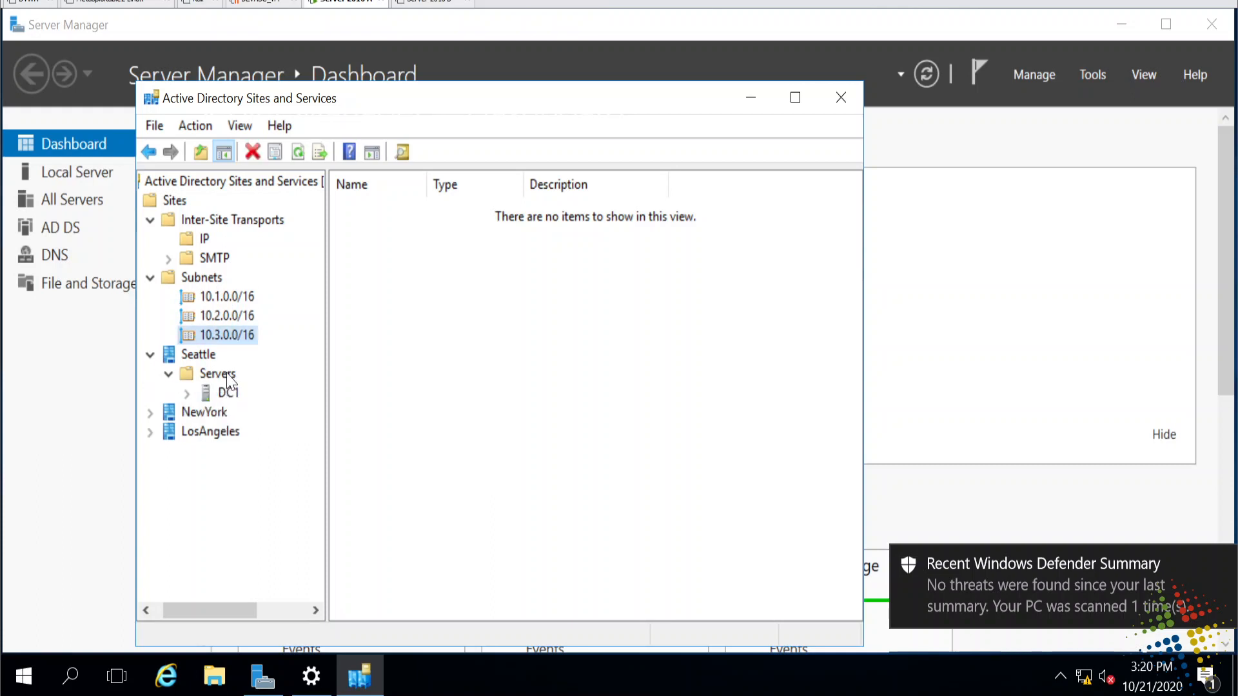
click(232, 393)
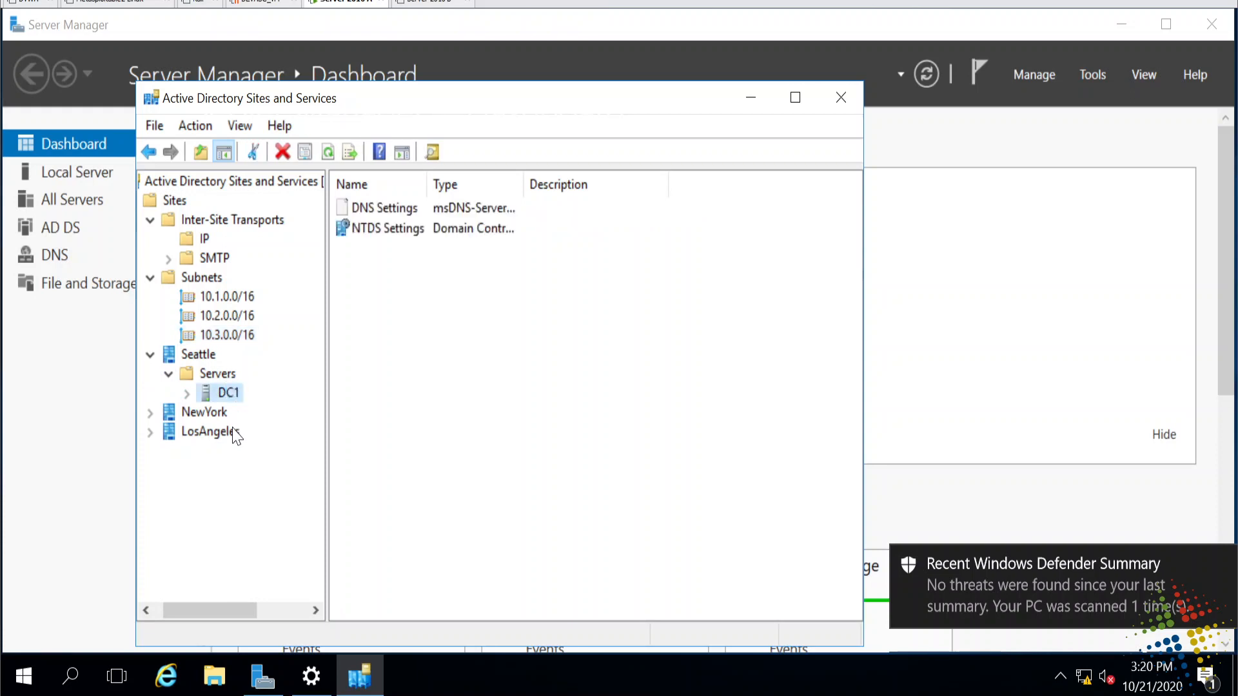
click(151, 412)
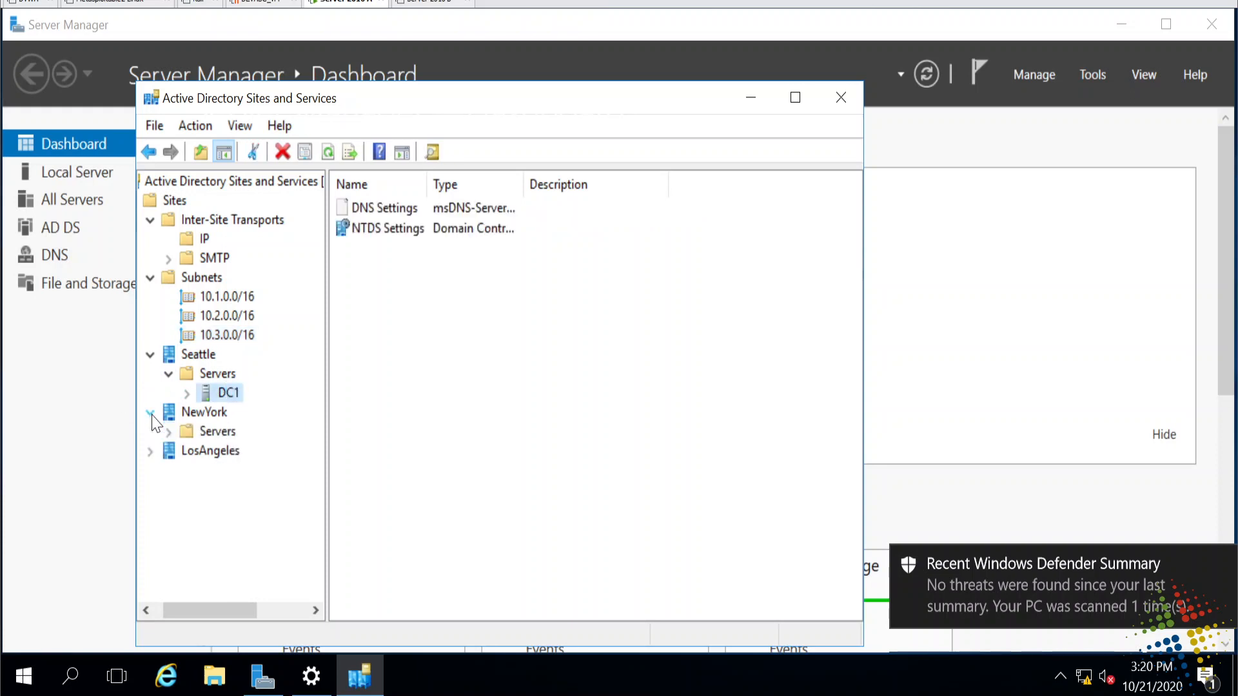
drag(229, 393, 230, 438)
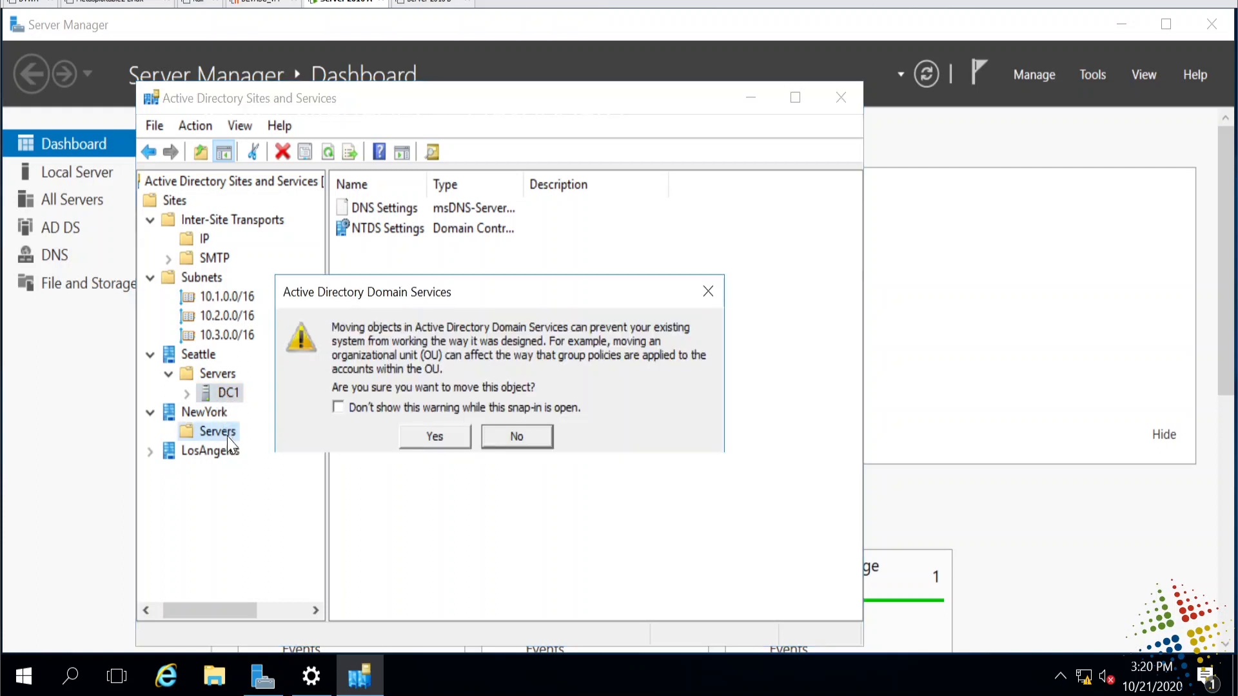
click(430, 437)
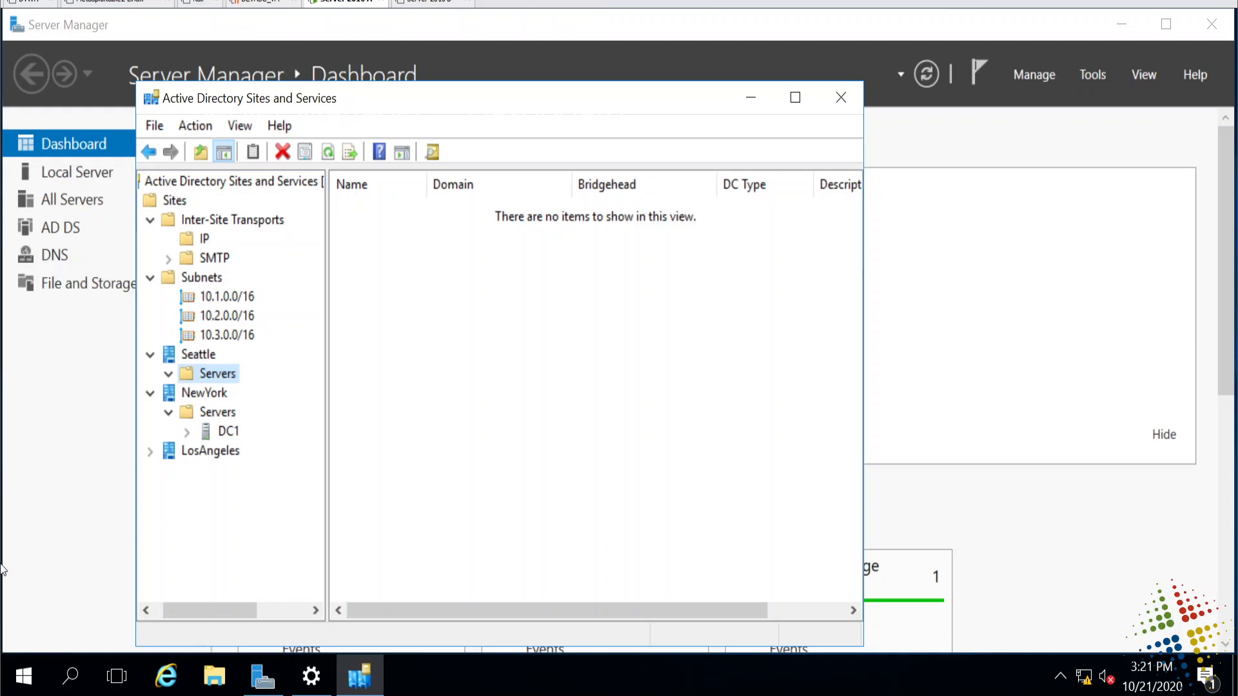
click(228, 432)
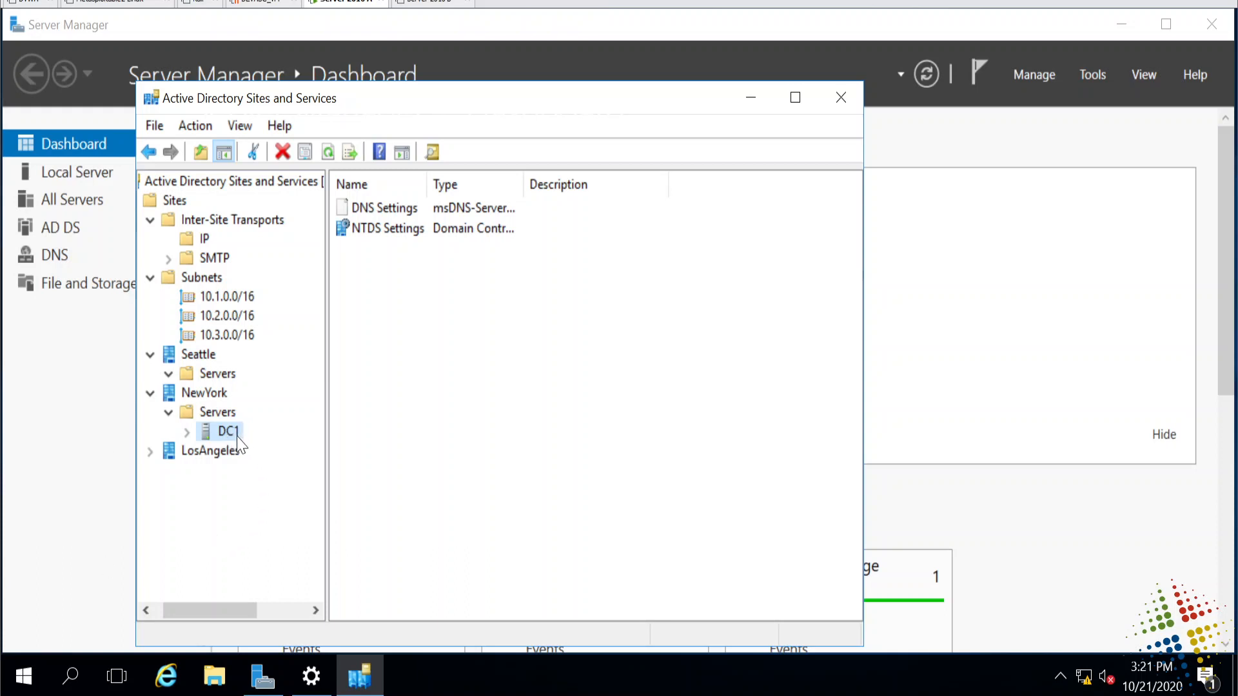
right_click(220, 431)
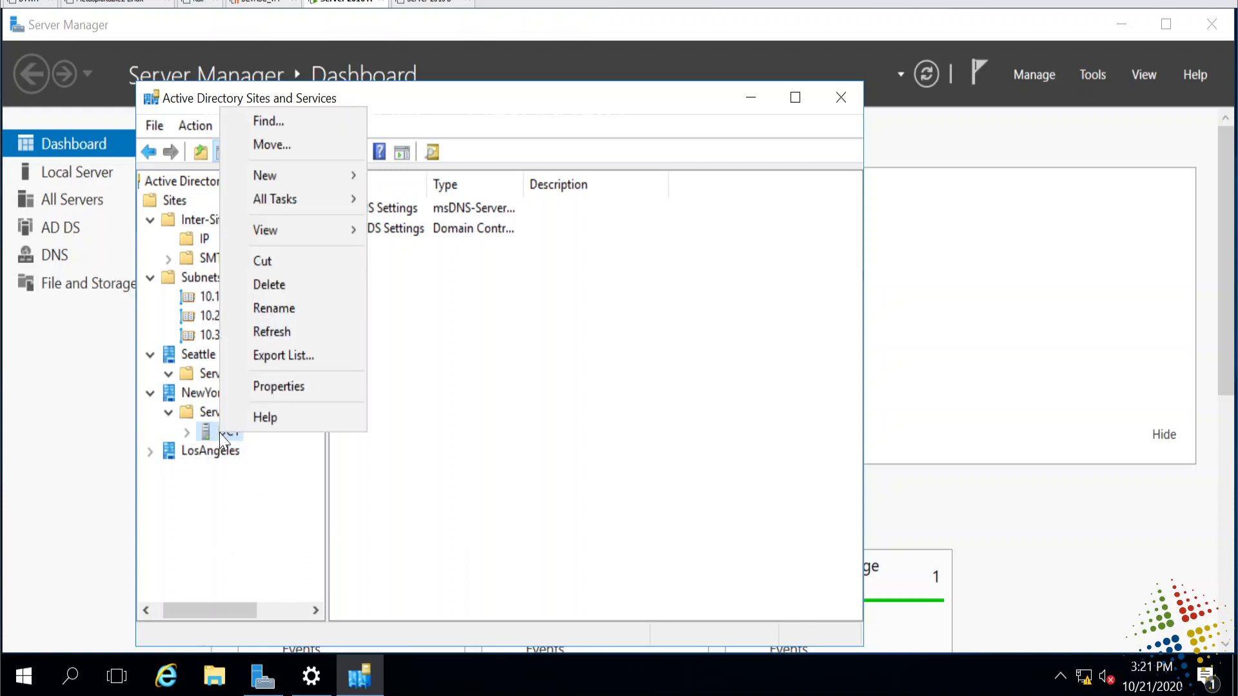
click(606, 528)
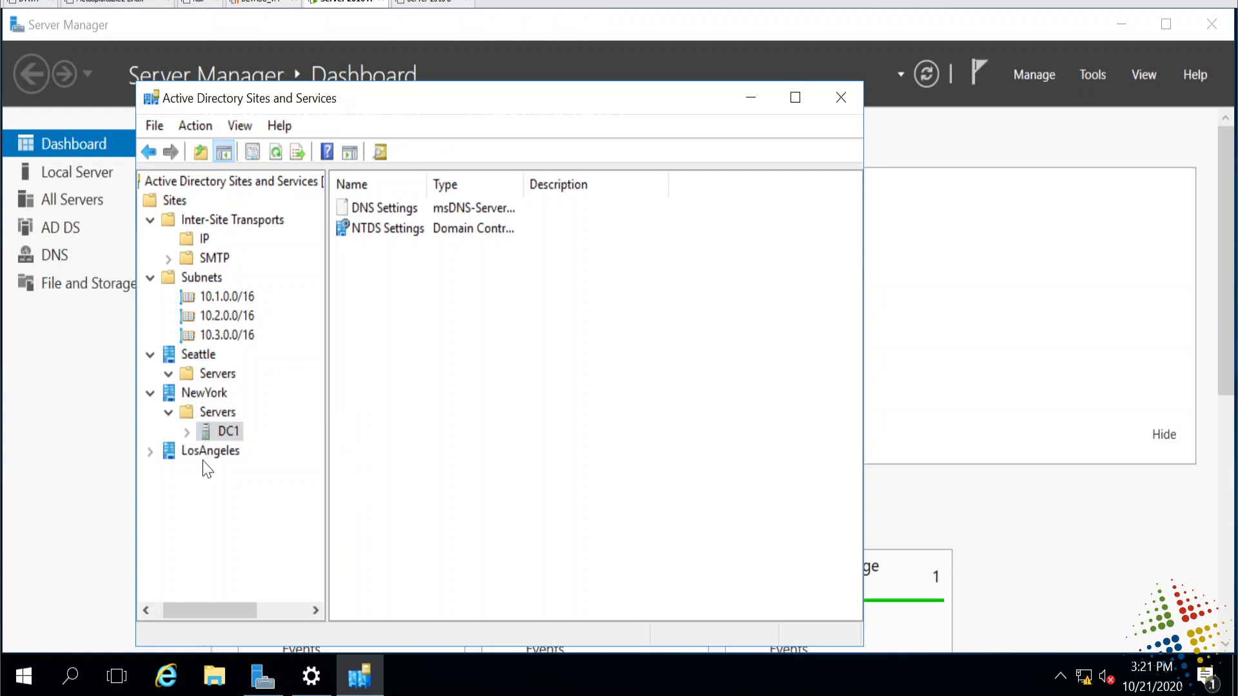
Step: Examine the Seattle-NewYork site link's general, object, security and attribute properties, and close them without making changes
click(191, 243)
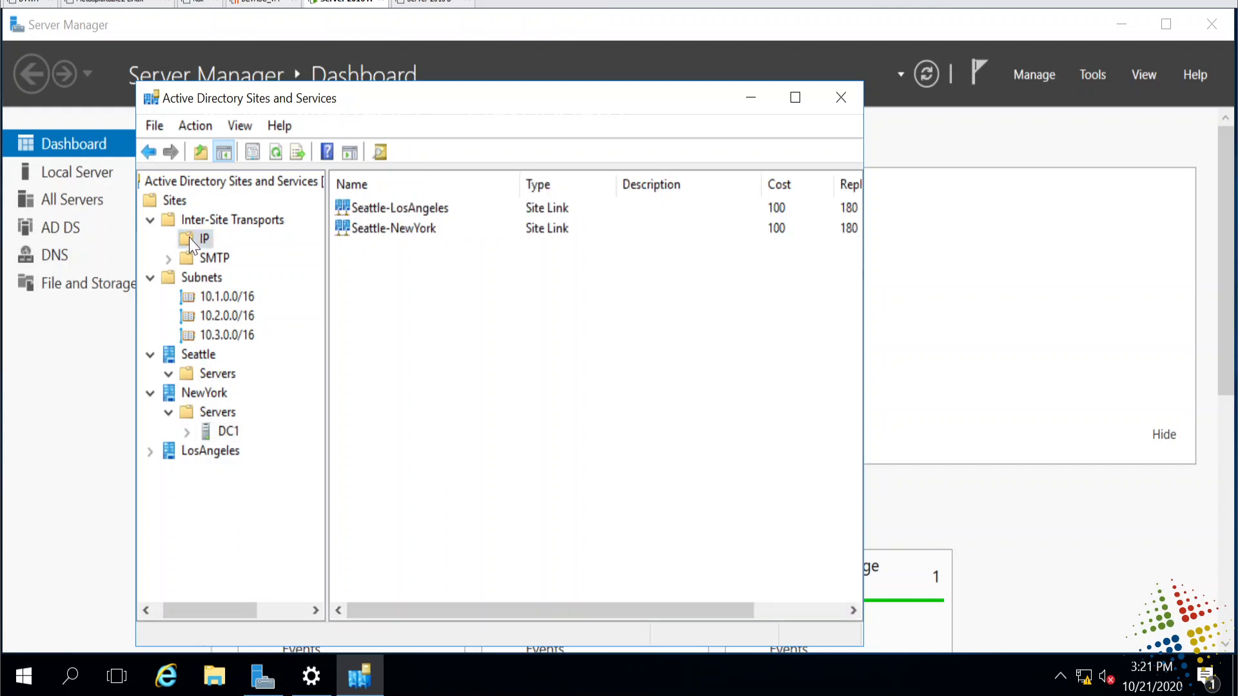
click(444, 233)
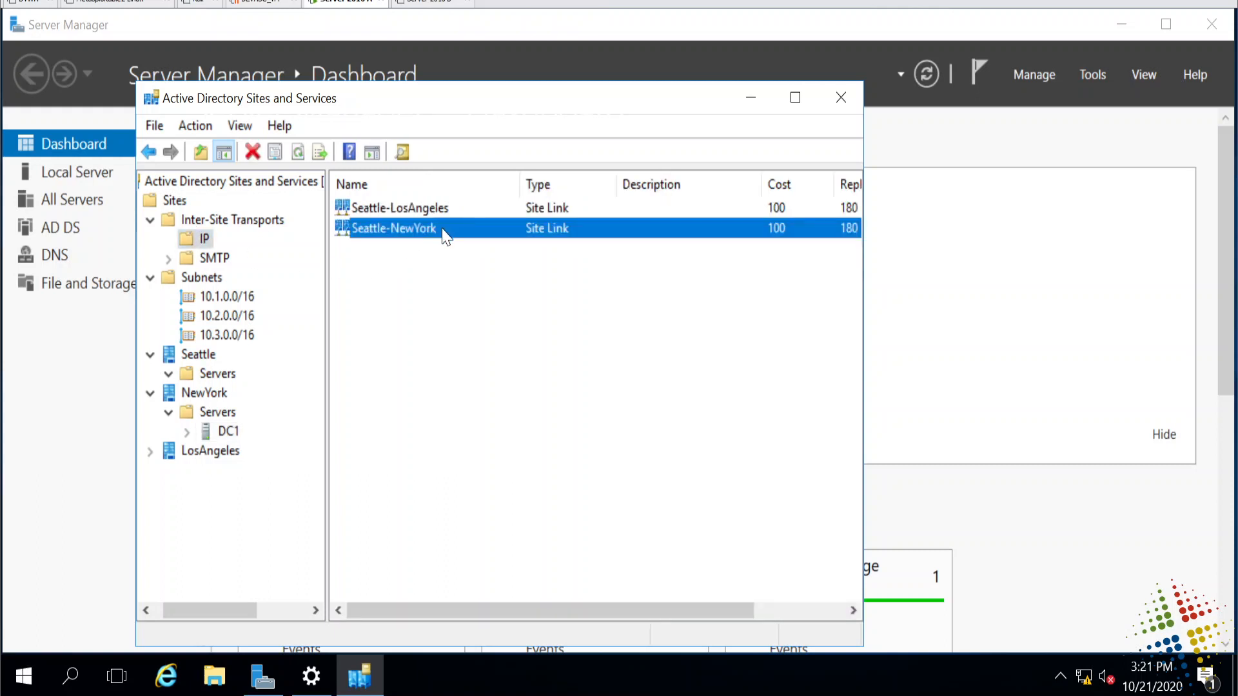
right_click(435, 234)
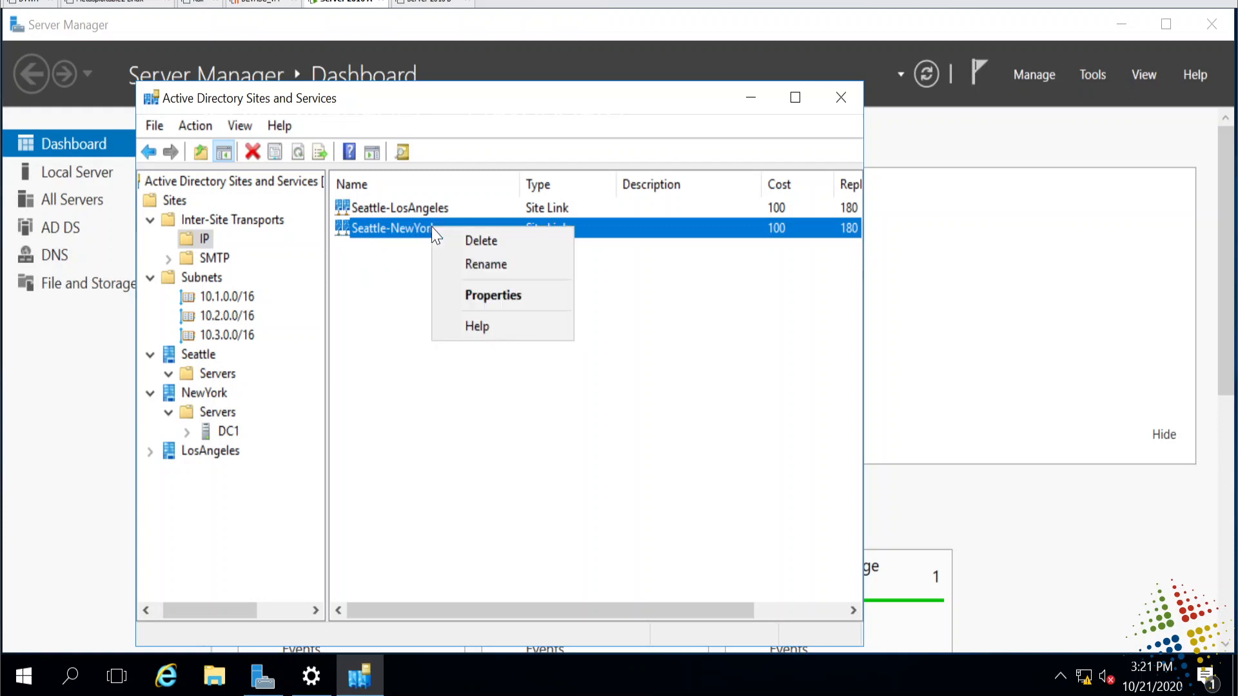
click(480, 293)
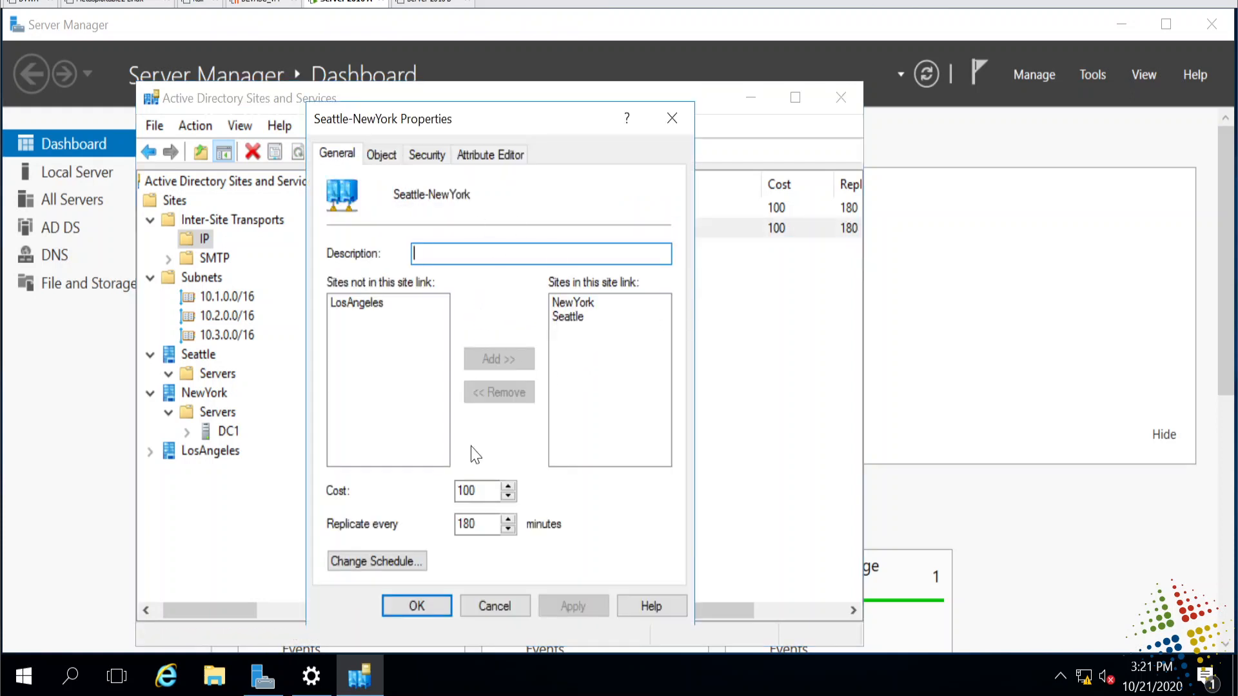
click(384, 155)
click(428, 154)
click(497, 158)
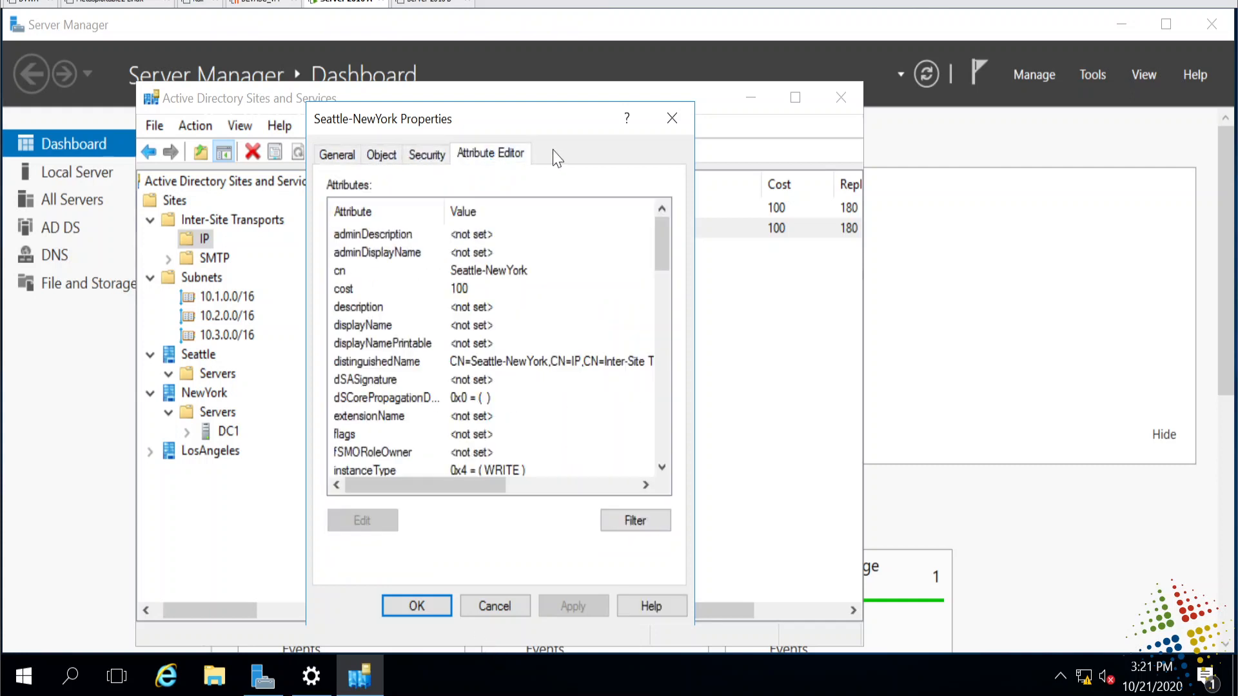
click(672, 118)
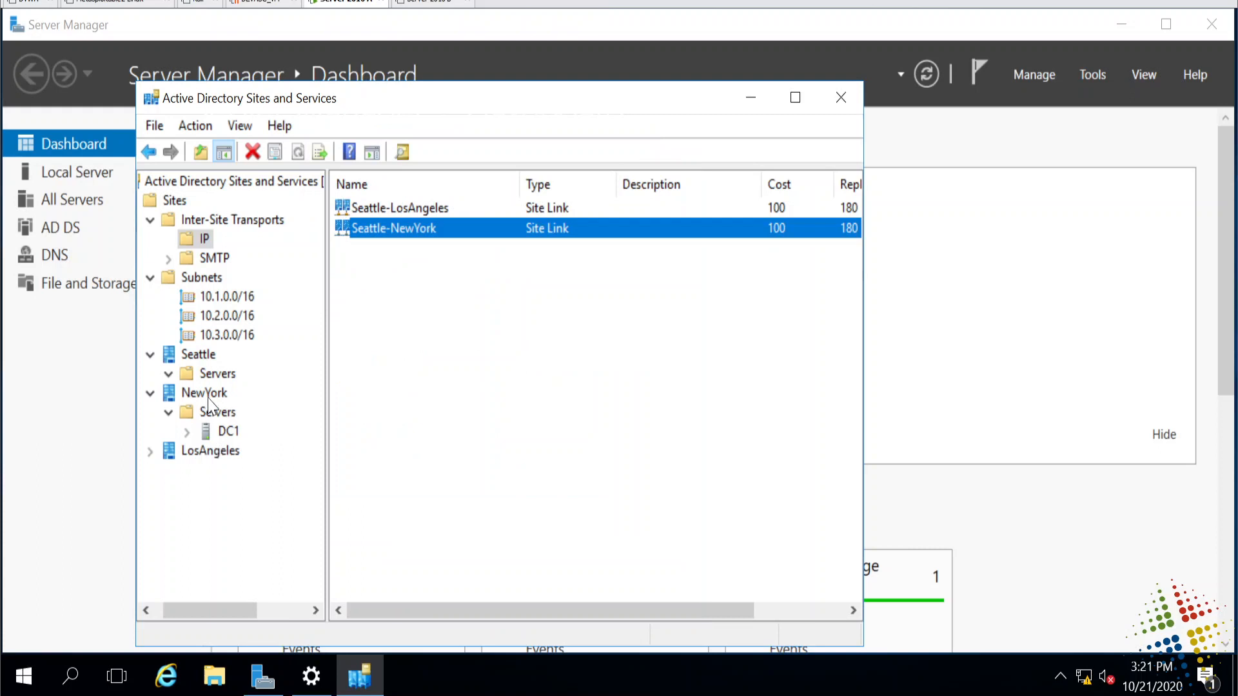
Step: Make DC1 in the NewYork site a preferred bridgehead server for the IP transport
right_click(216, 433)
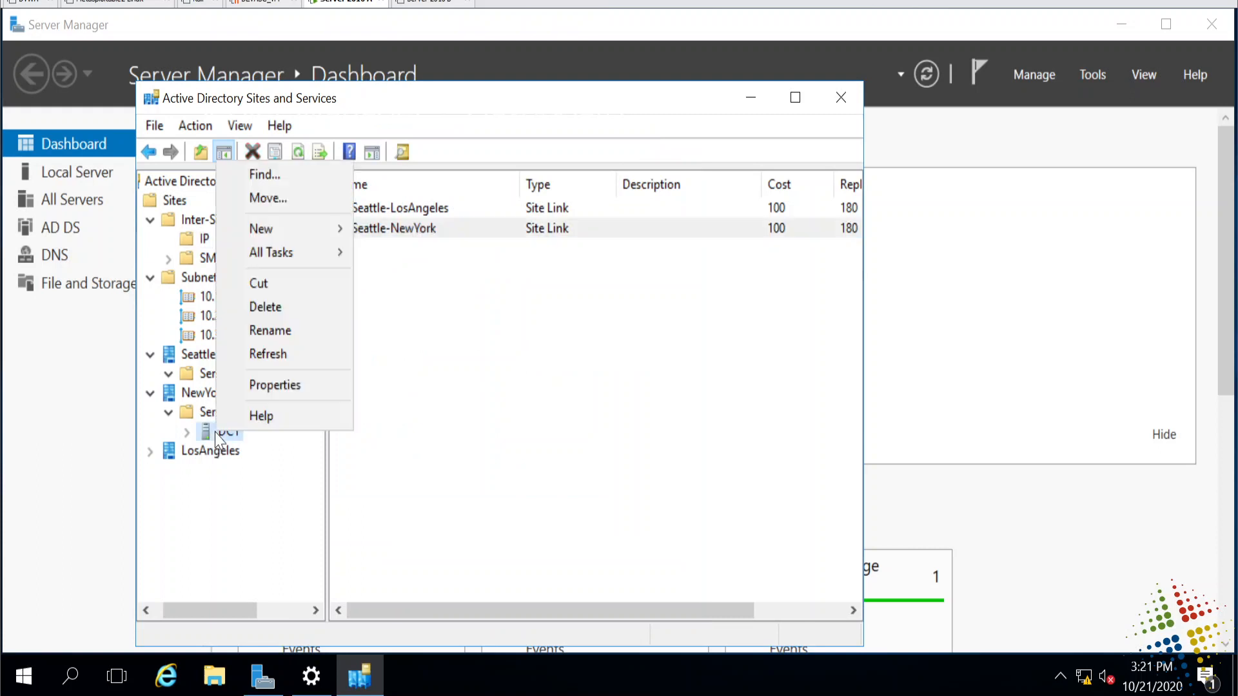
click(295, 384)
drag(462, 125, 558, 120)
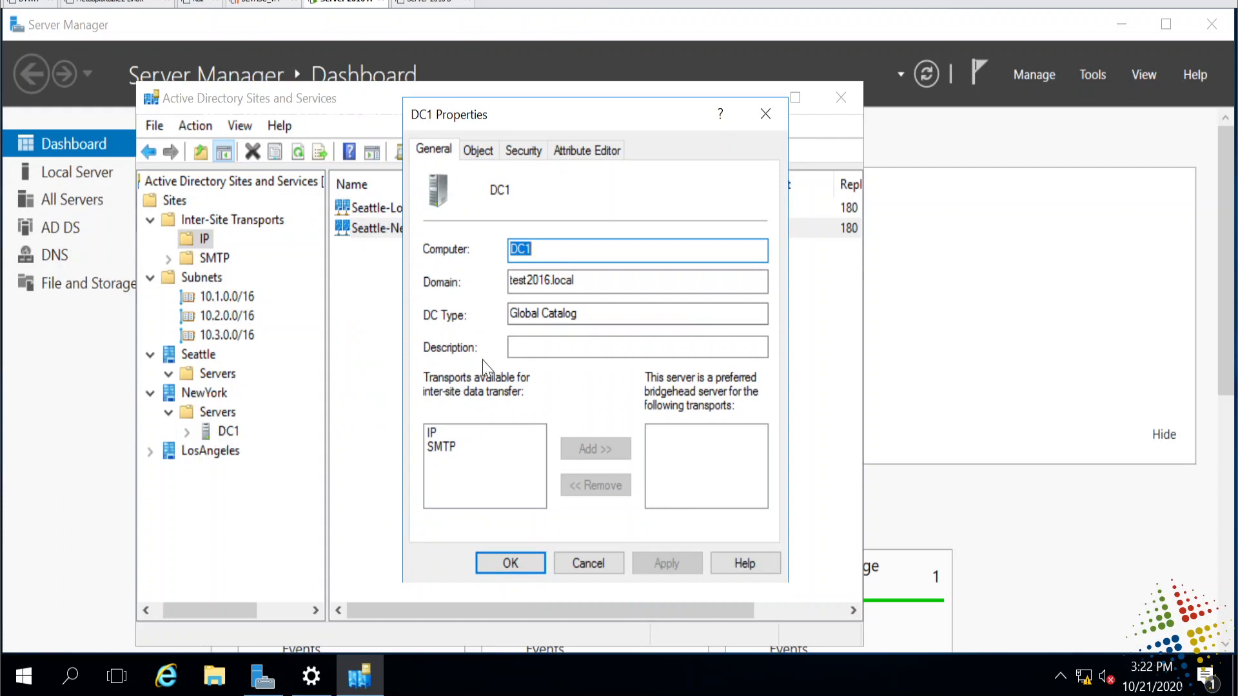
click(456, 437)
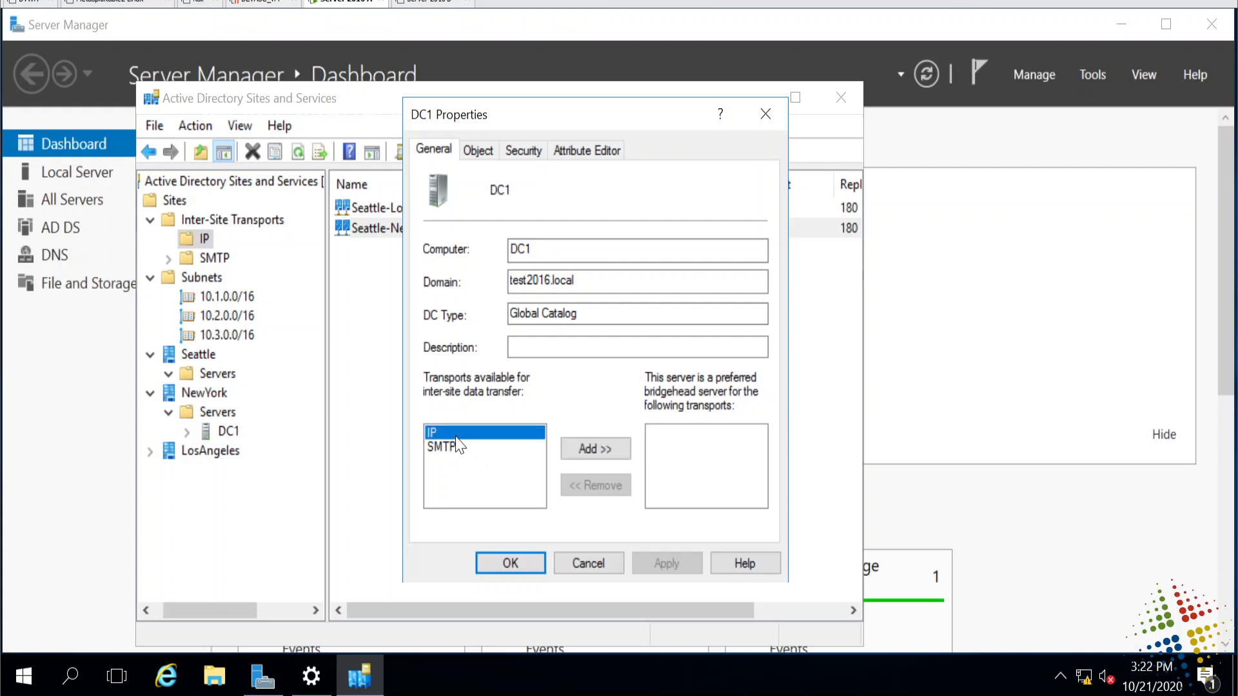
click(456, 446)
click(457, 428)
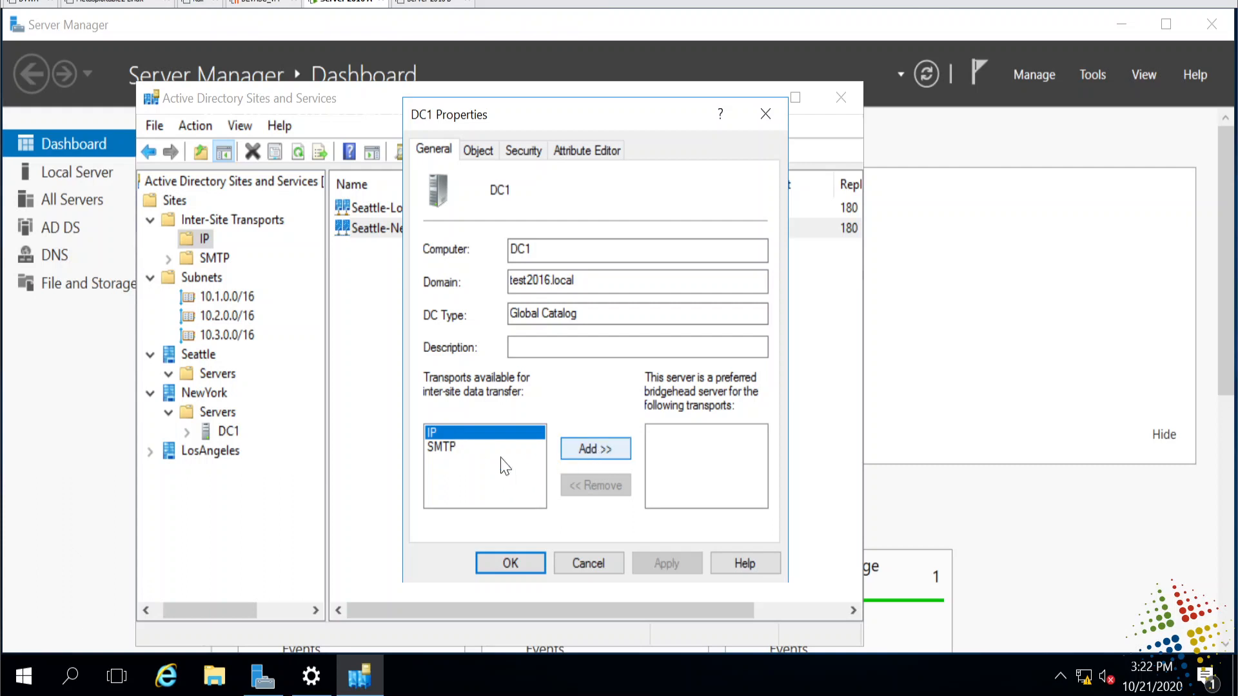
click(583, 450)
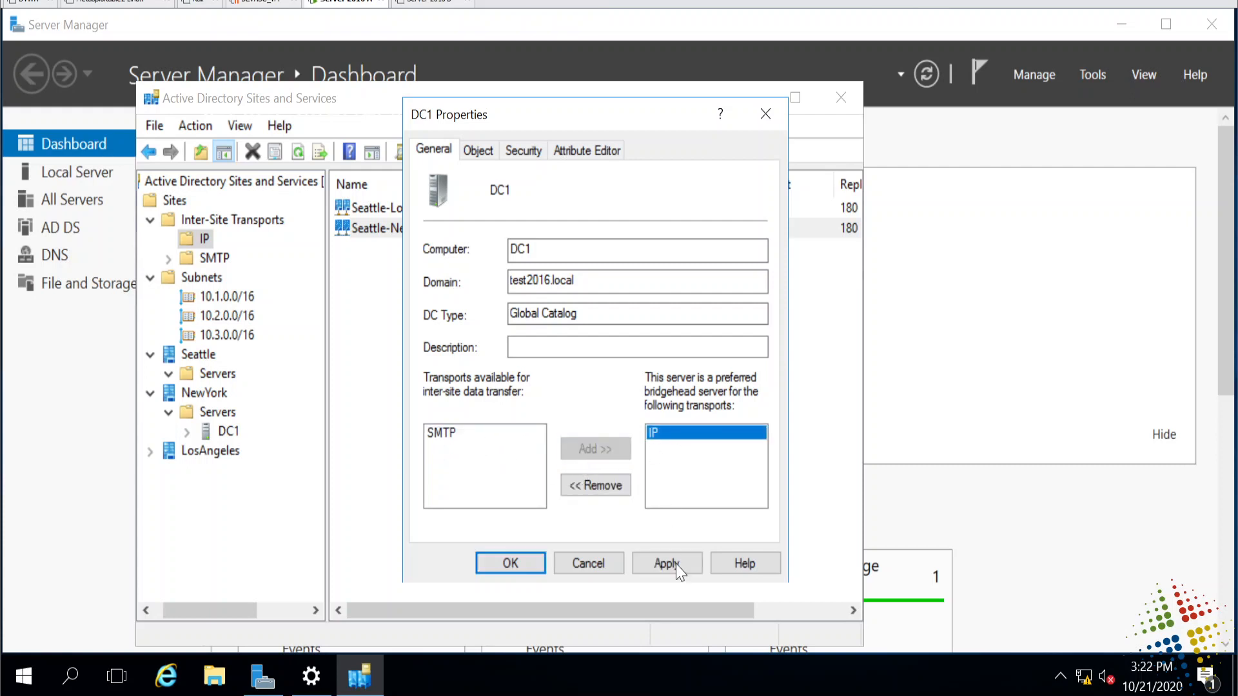
click(520, 566)
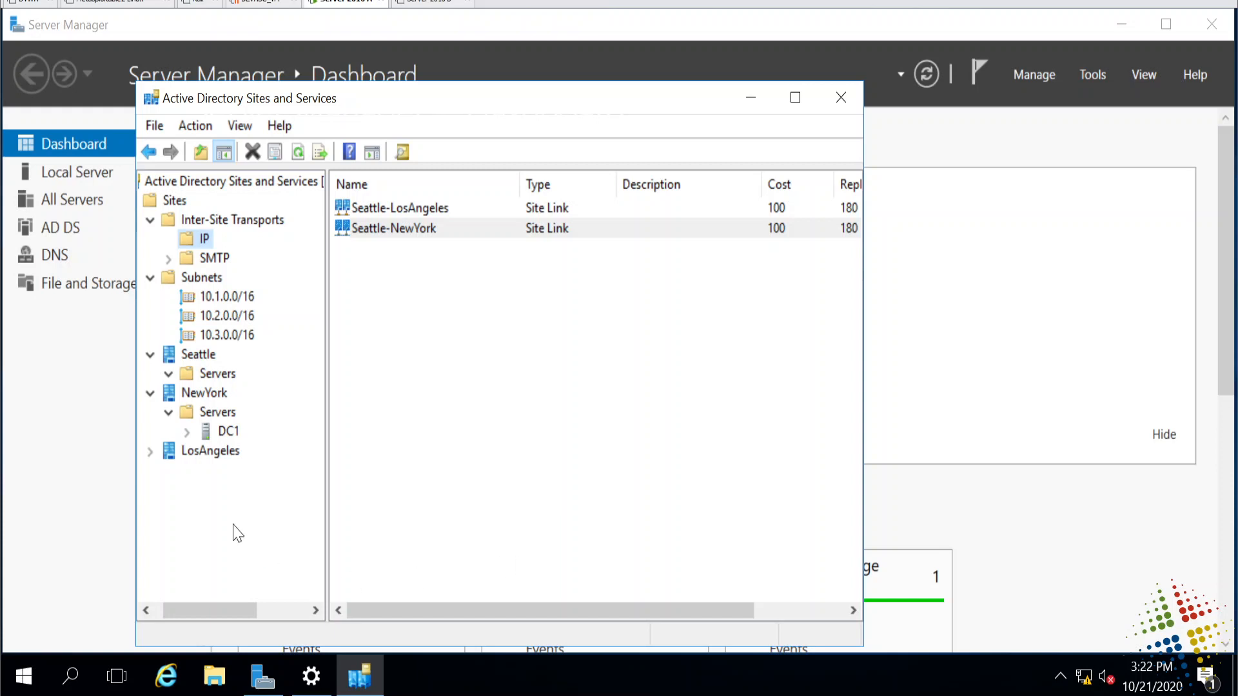
click(237, 432)
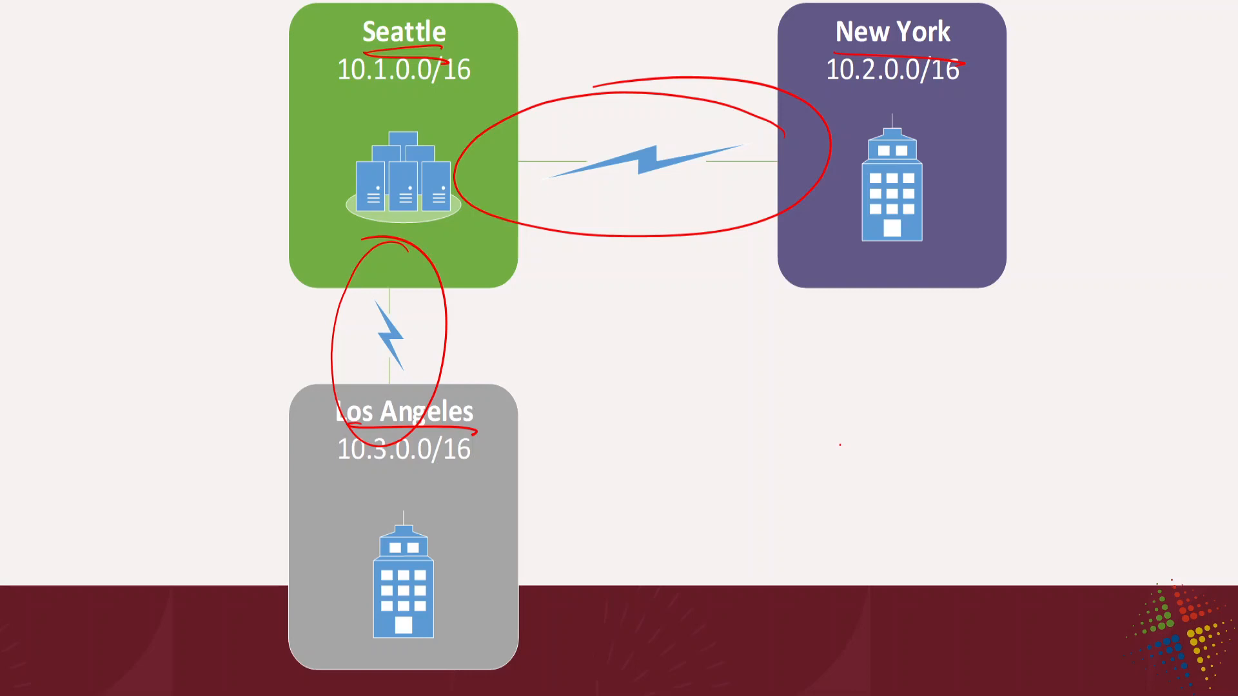
key(e)
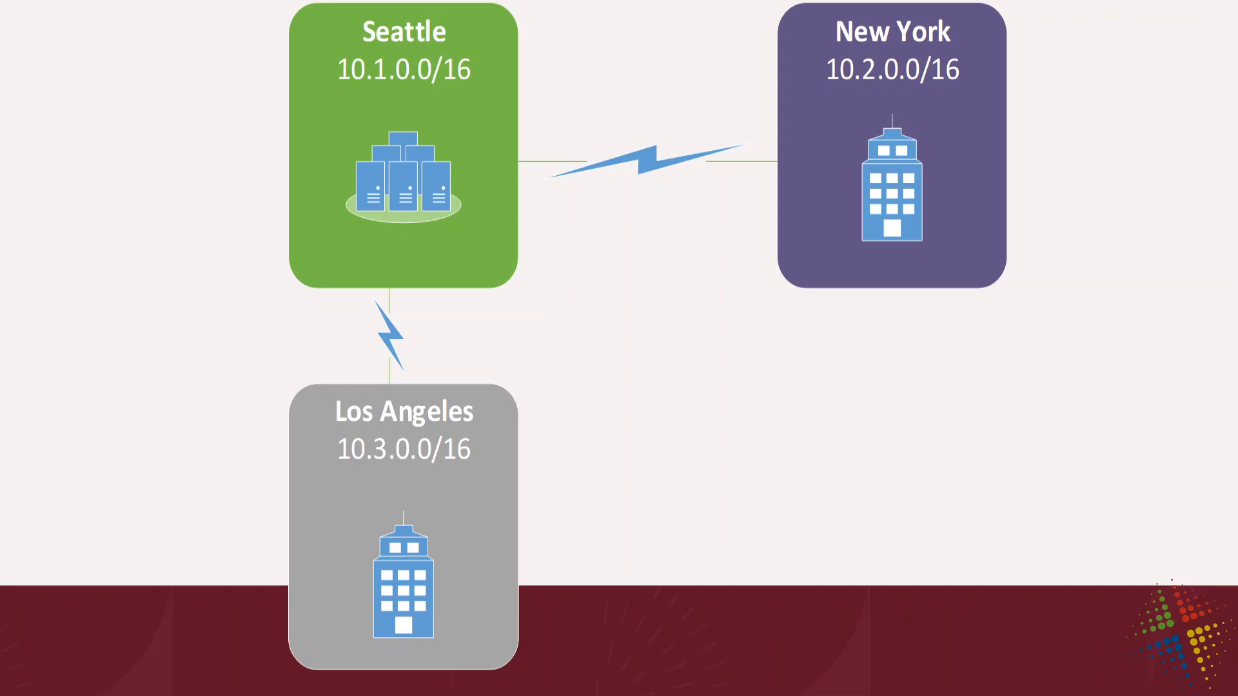
key(b)
key(b)
drag(340, 92, 458, 90)
drag(833, 92, 972, 91)
drag(341, 465, 485, 470)
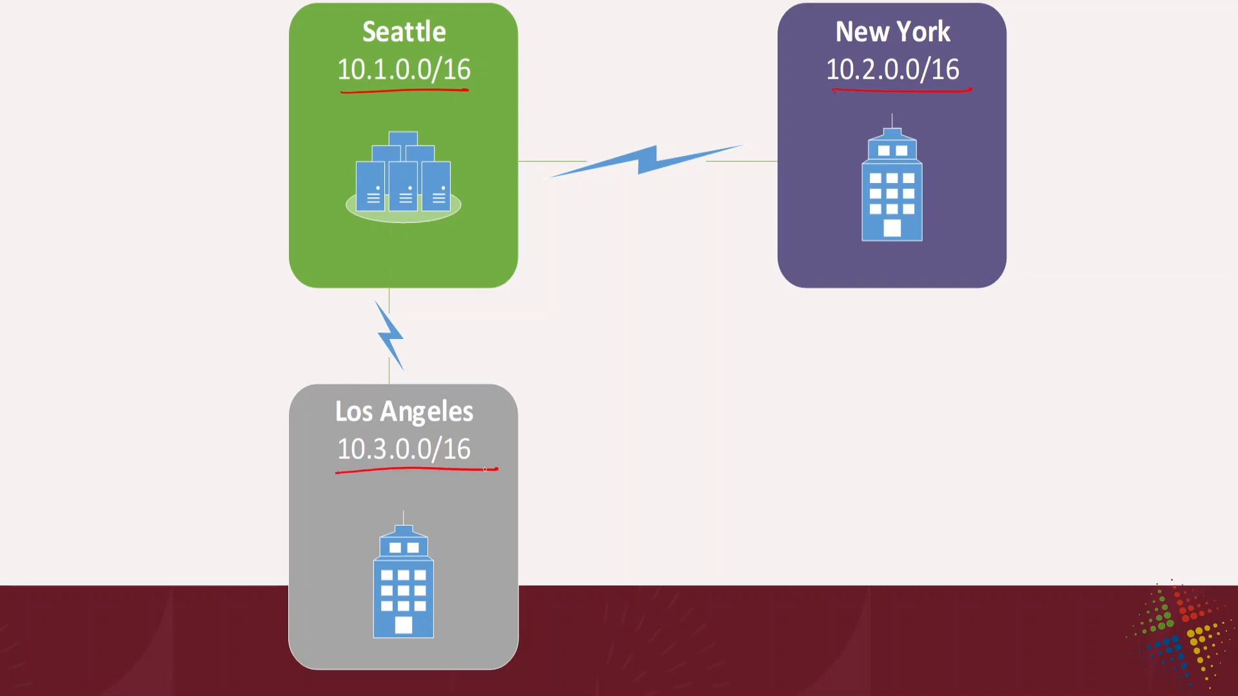